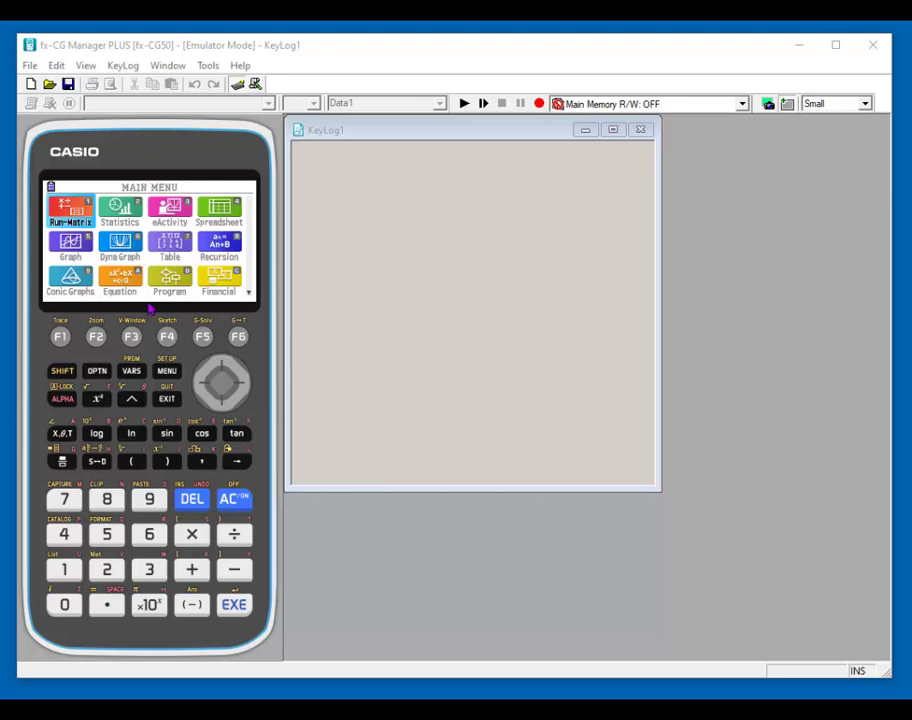
- Switch the calculator keys to Normal size and move the calculator beside KeyLog1
{"action": "left_click", "coordinate": [86, 66]}
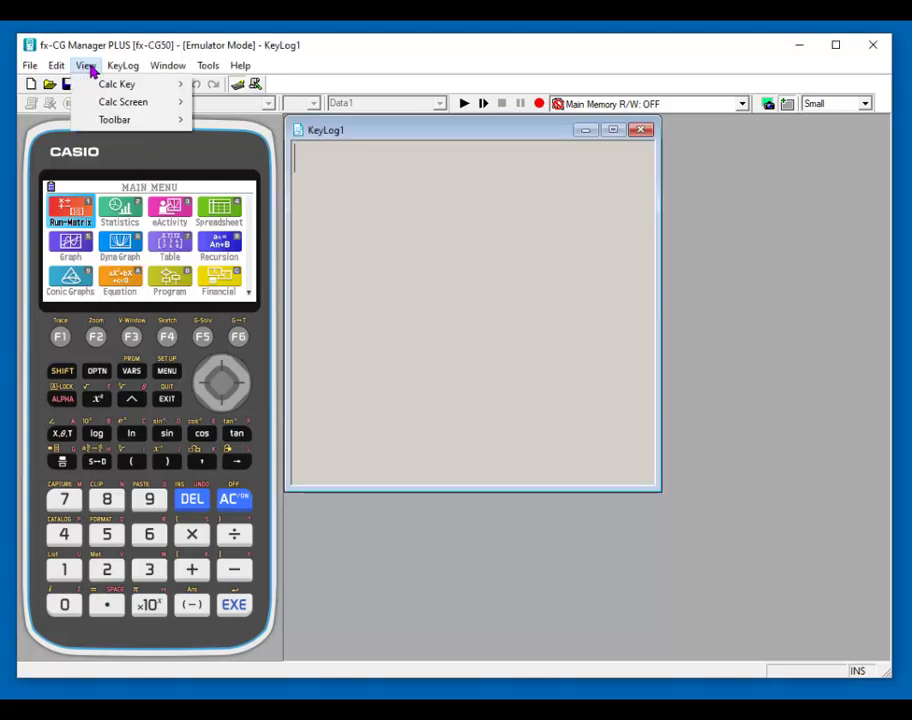
{"action": "mouse_move", "coordinate": [100, 88]}
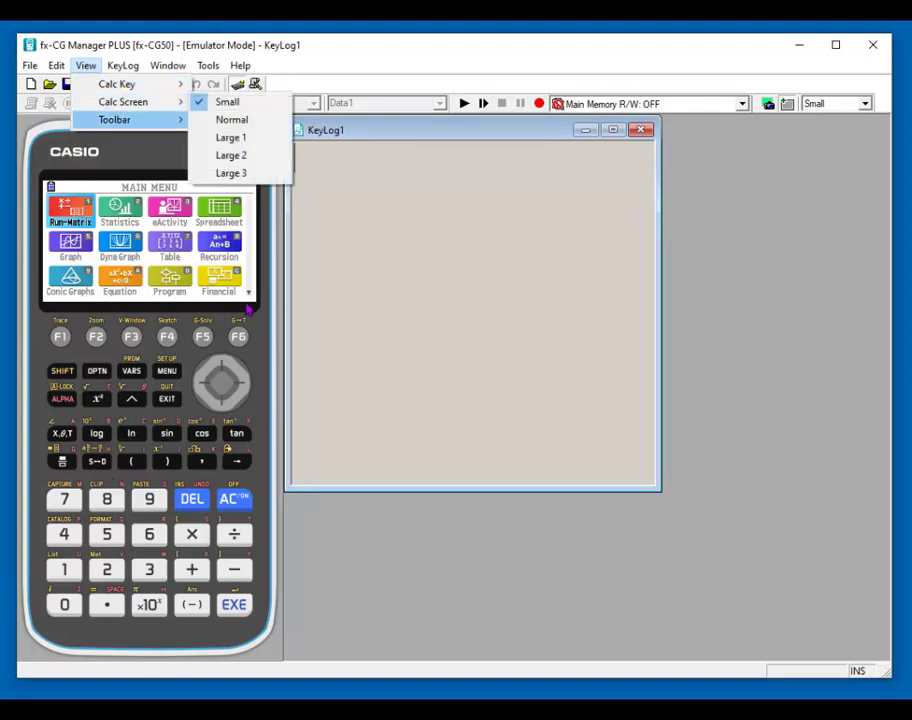
{"action": "mouse_move", "coordinate": [115, 119]}
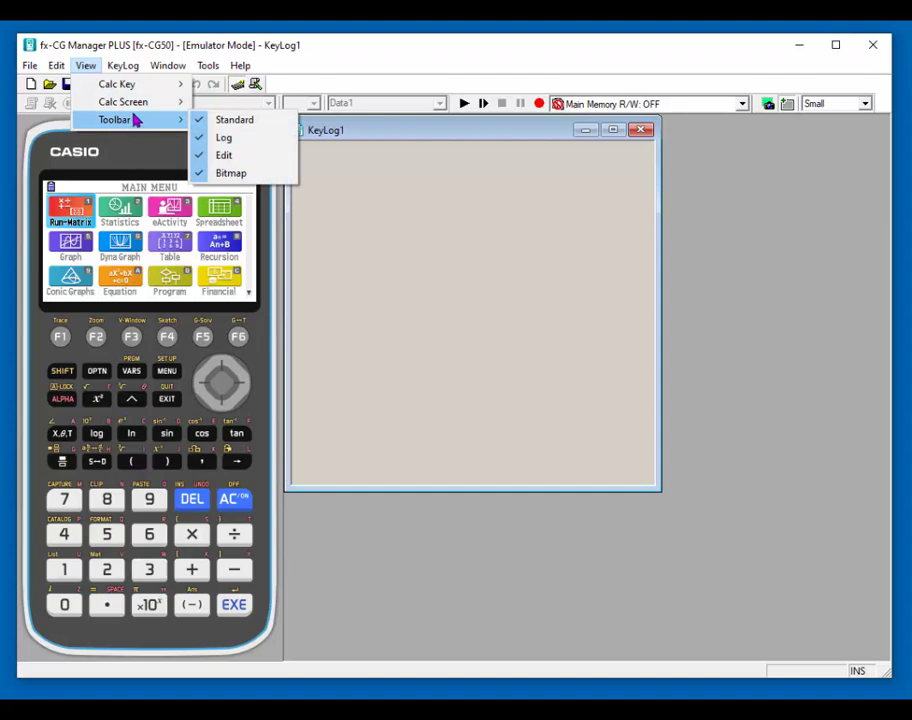
{"action": "mouse_move", "coordinate": [145, 86]}
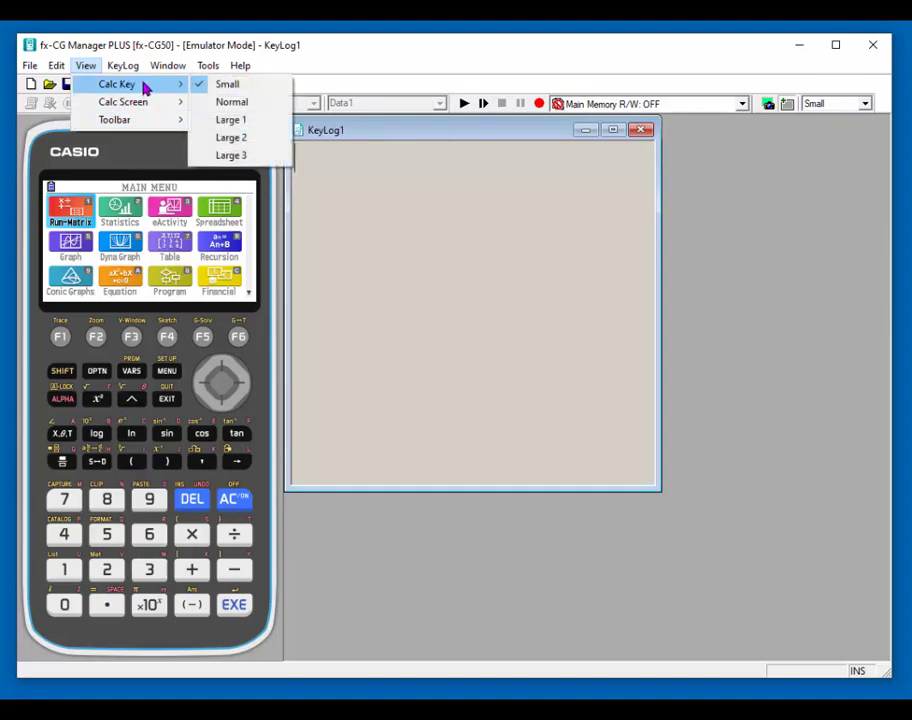
{"action": "left_click", "coordinate": [237, 103]}
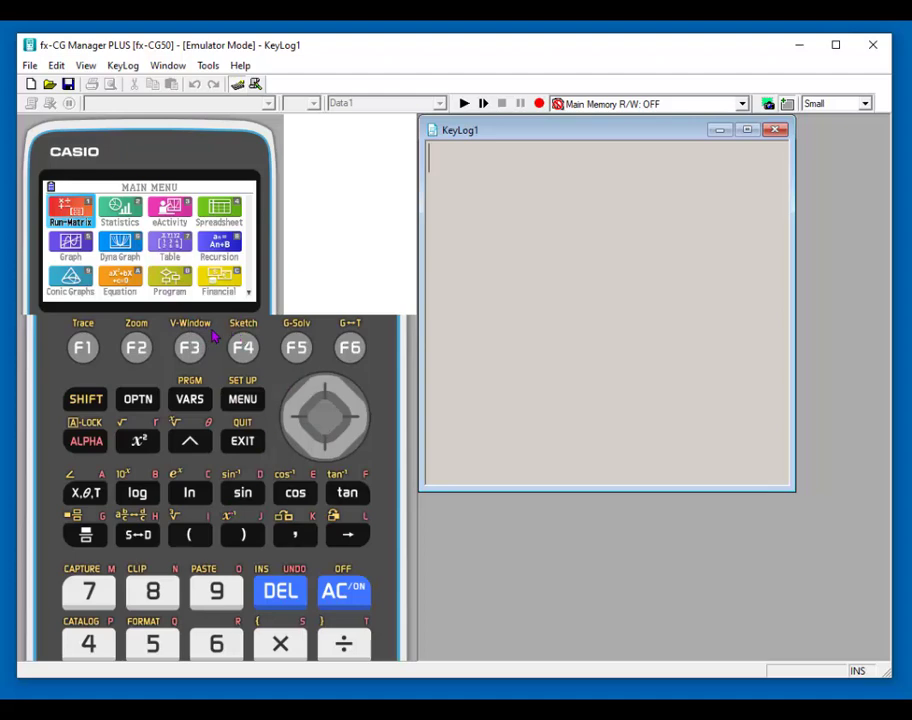
{"action": "left_click_drag", "start_coordinate": [223, 134], "coordinate": [486, 140]}
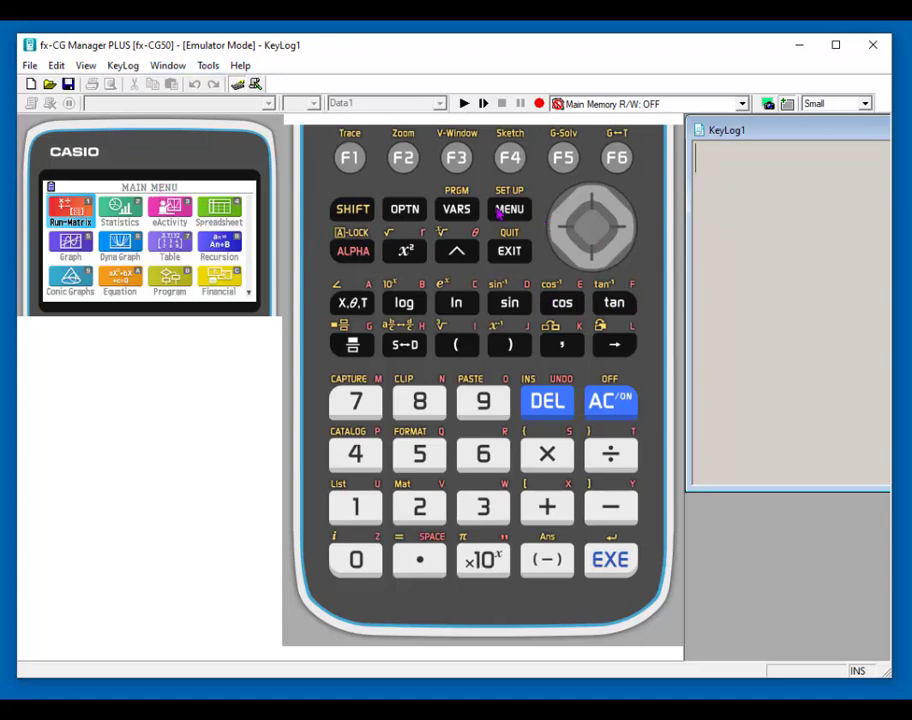
- Enlarge the calculator screen to Normal, then try the Small and Normal key sizes
{"action": "left_click", "coordinate": [84, 65]}
{"action": "mouse_move", "coordinate": [110, 104]}
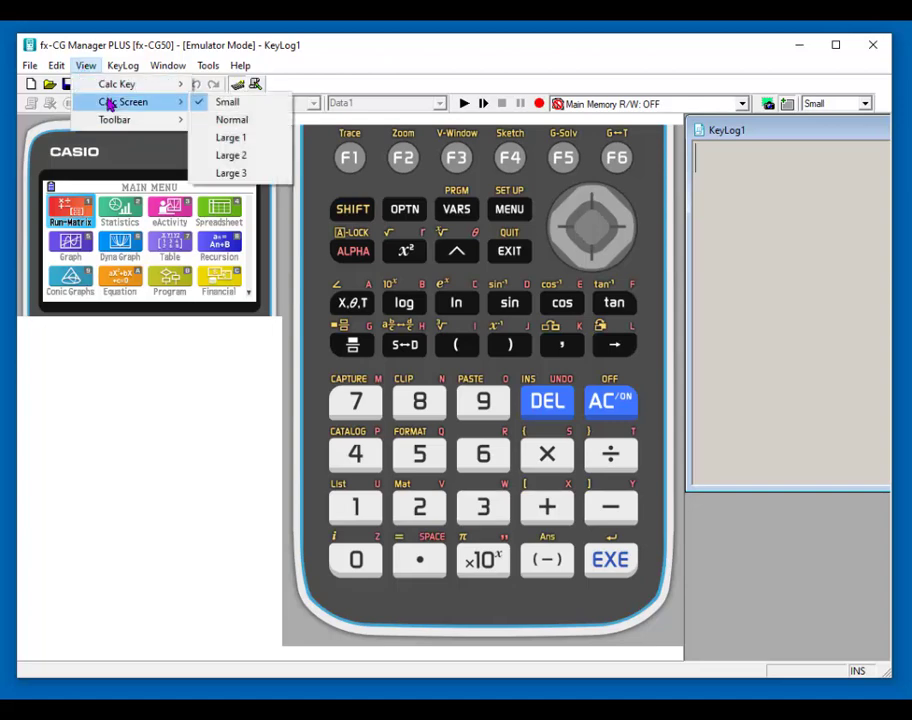
{"action": "left_click", "coordinate": [222, 120]}
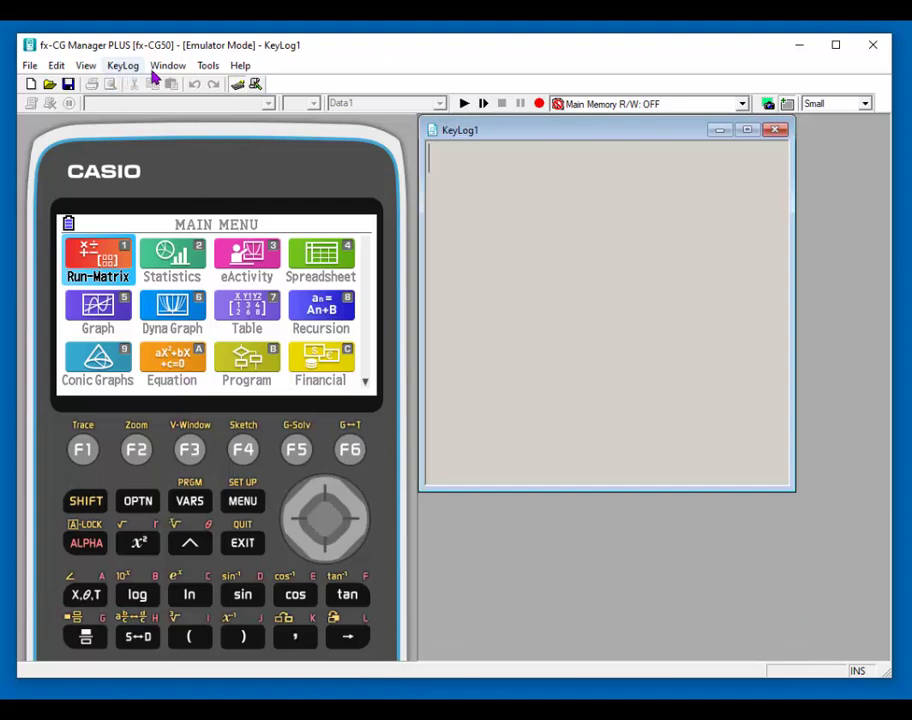
{"action": "left_click", "coordinate": [80, 66]}
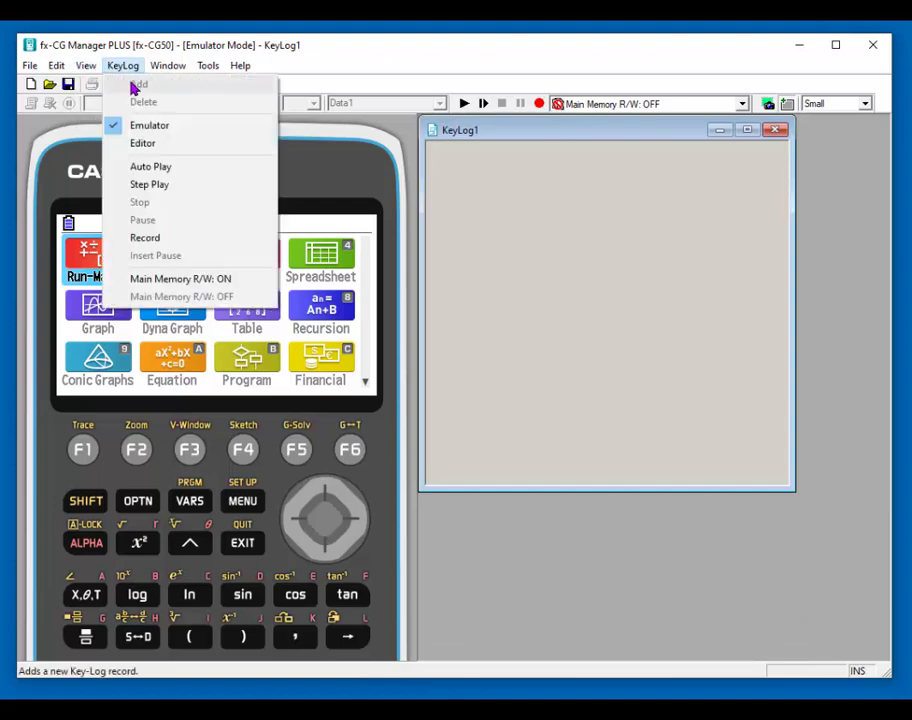
{"action": "mouse_move", "coordinate": [115, 85]}
{"action": "left_click", "coordinate": [216, 85]}
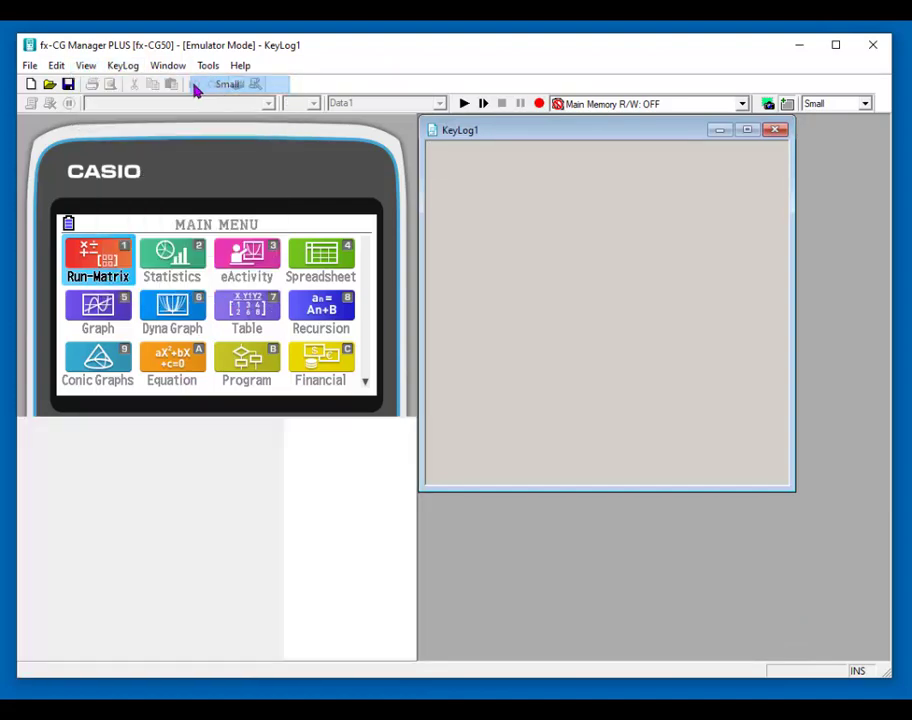
{"action": "left_click", "coordinate": [86, 66]}
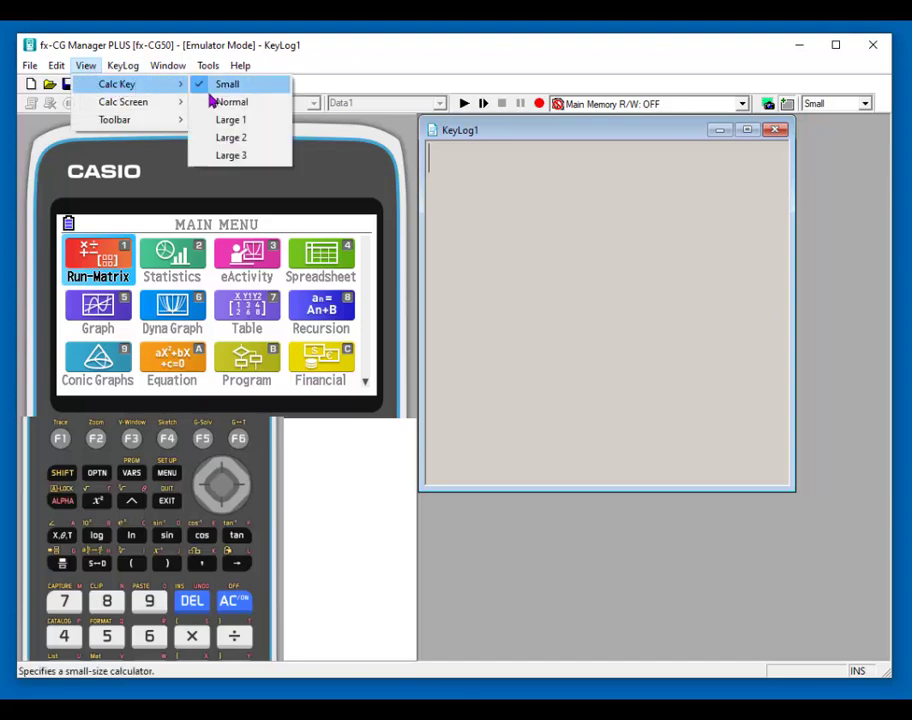
{"action": "left_click", "coordinate": [212, 100]}
- Return both the calculator keys and the calculator screen to Small size
{"action": "left_click", "coordinate": [120, 66]}
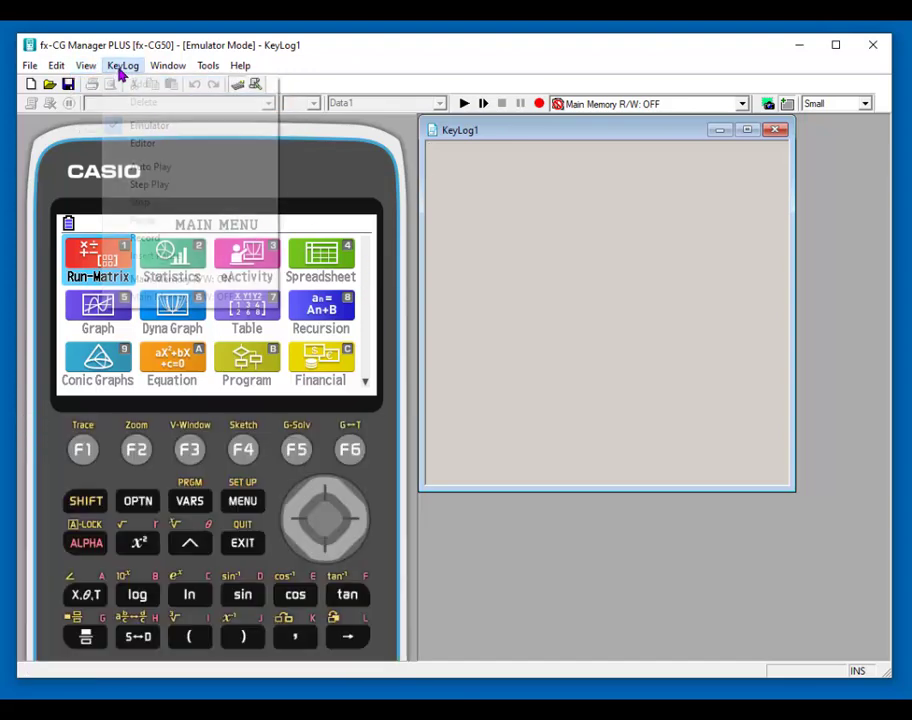
{"action": "left_click", "coordinate": [88, 67]}
{"action": "left_click", "coordinate": [88, 67]}
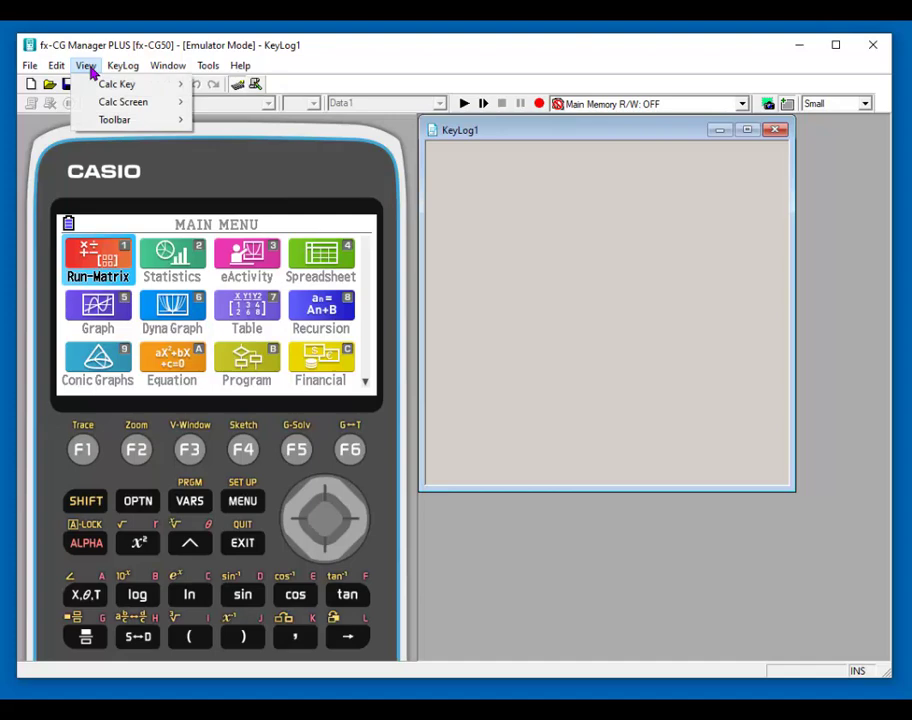
{"action": "mouse_move", "coordinate": [106, 85]}
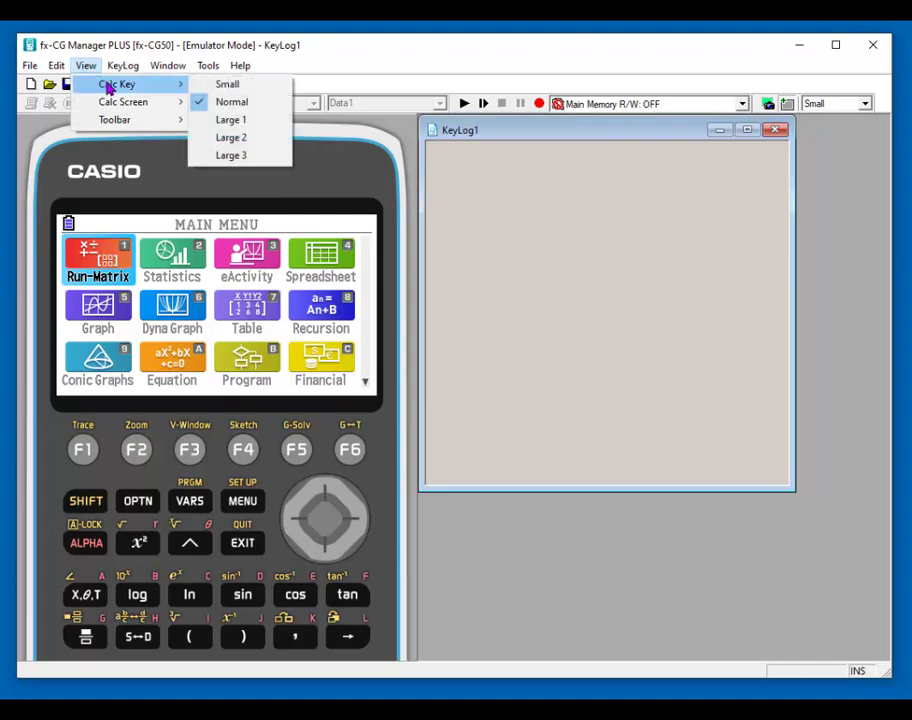
{"action": "left_click", "coordinate": [222, 84]}
{"action": "left_click", "coordinate": [89, 67]}
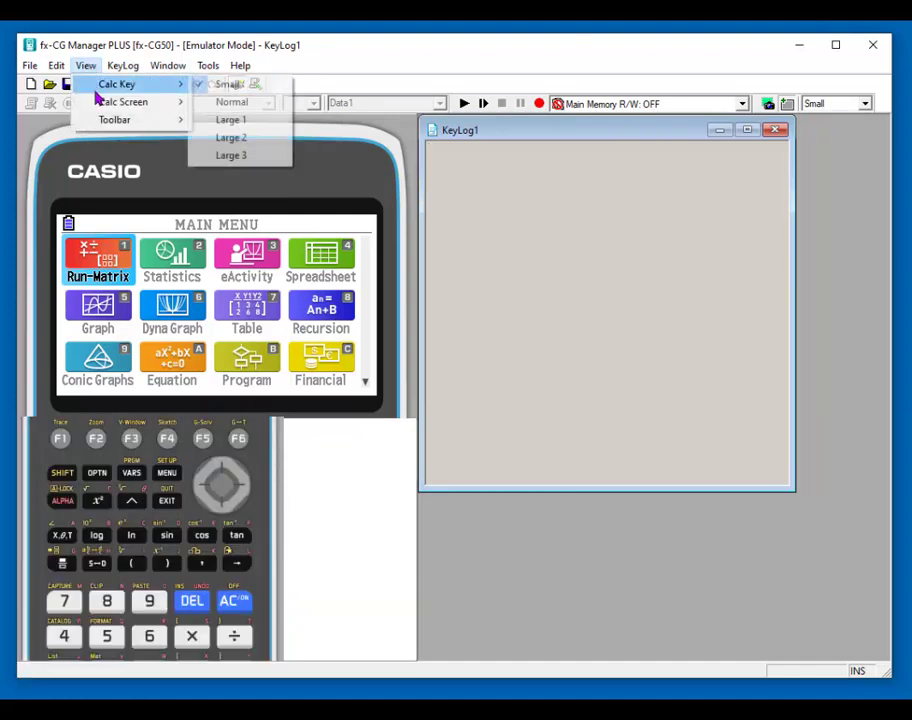
{"action": "left_click", "coordinate": [212, 101]}
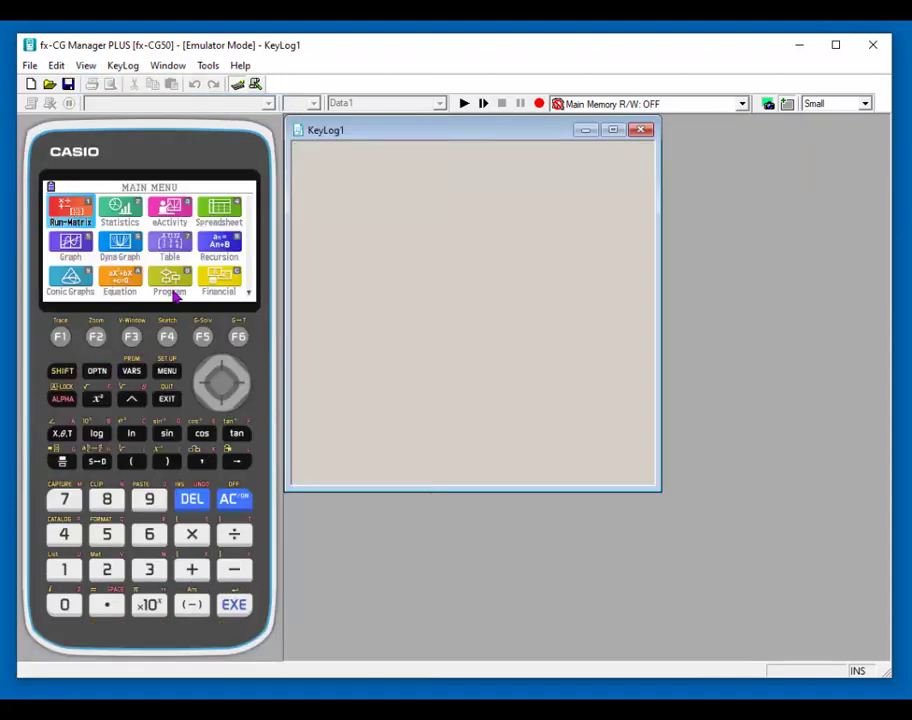
- Hide the standard toolbar, then show it again, leaving the emulator at its main menu
{"action": "left_click", "coordinate": [86, 67]}
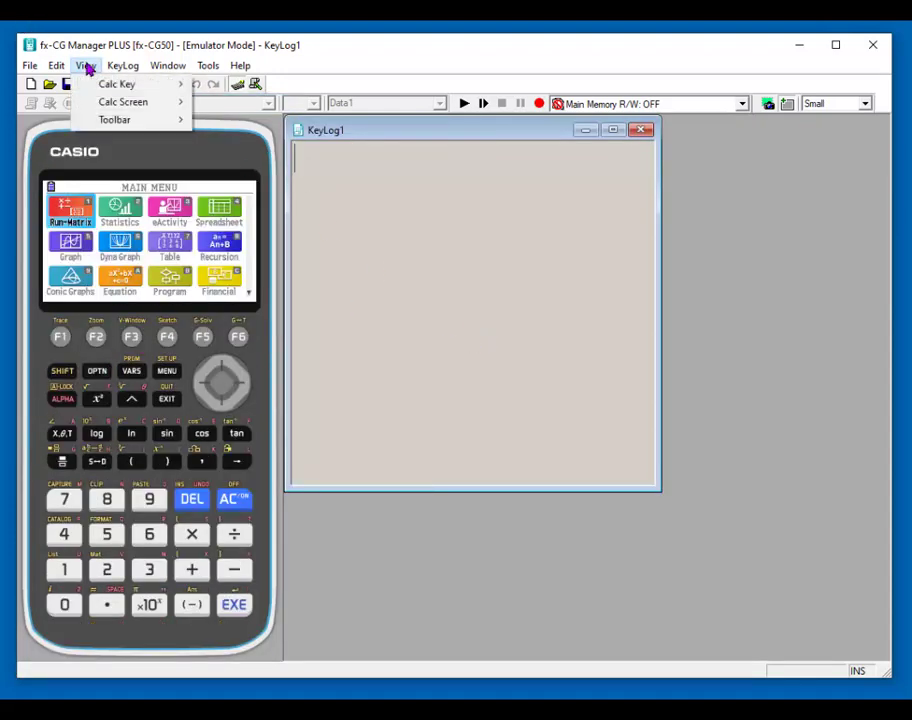
{"action": "mouse_move", "coordinate": [106, 120]}
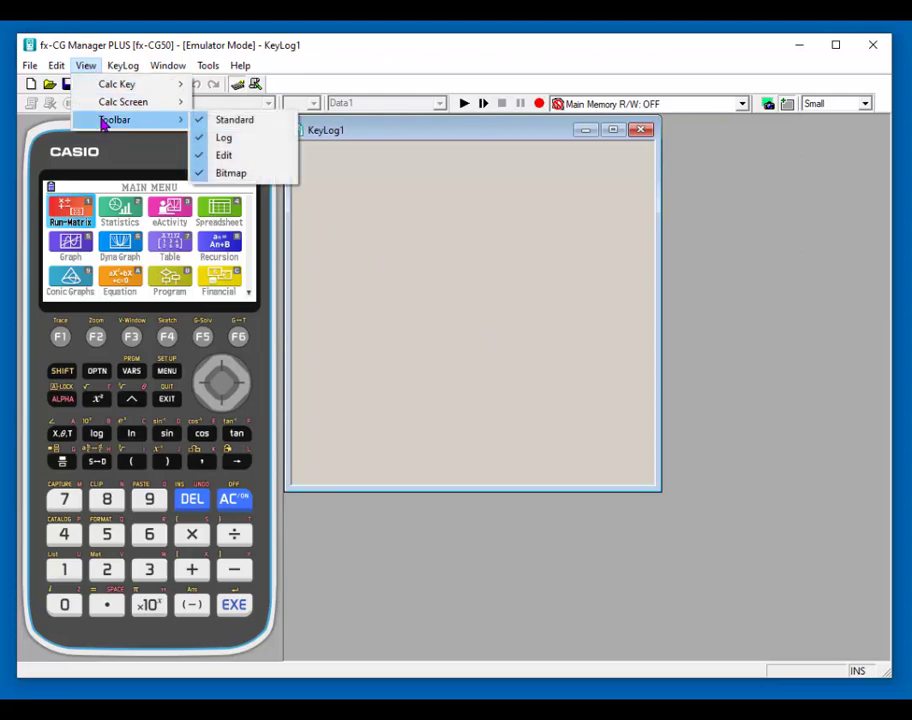
{"action": "left_click", "coordinate": [168, 65]}
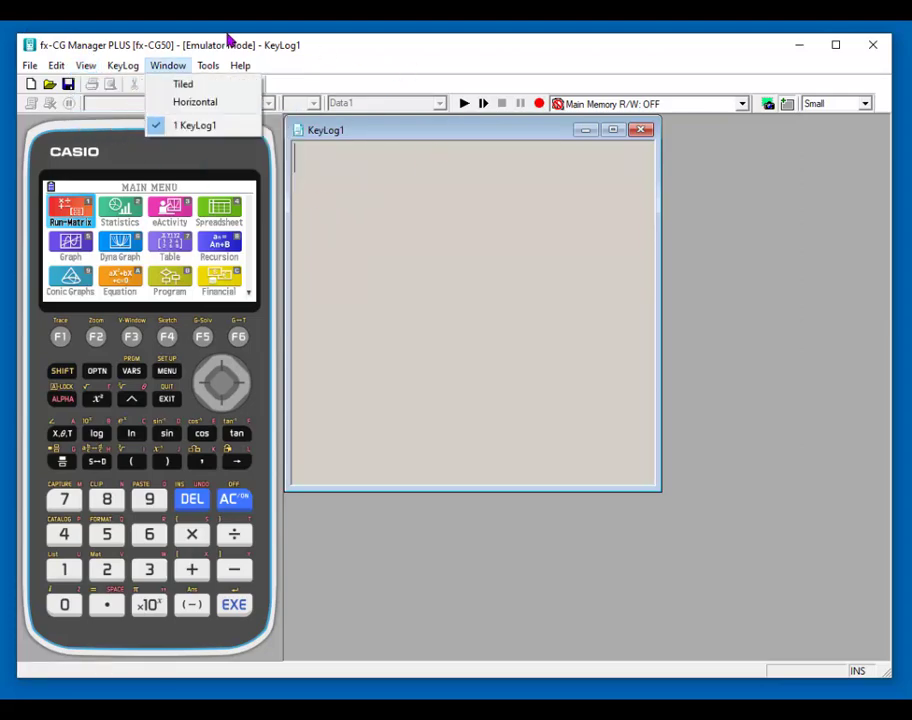
{"action": "mouse_move", "coordinate": [240, 65]}
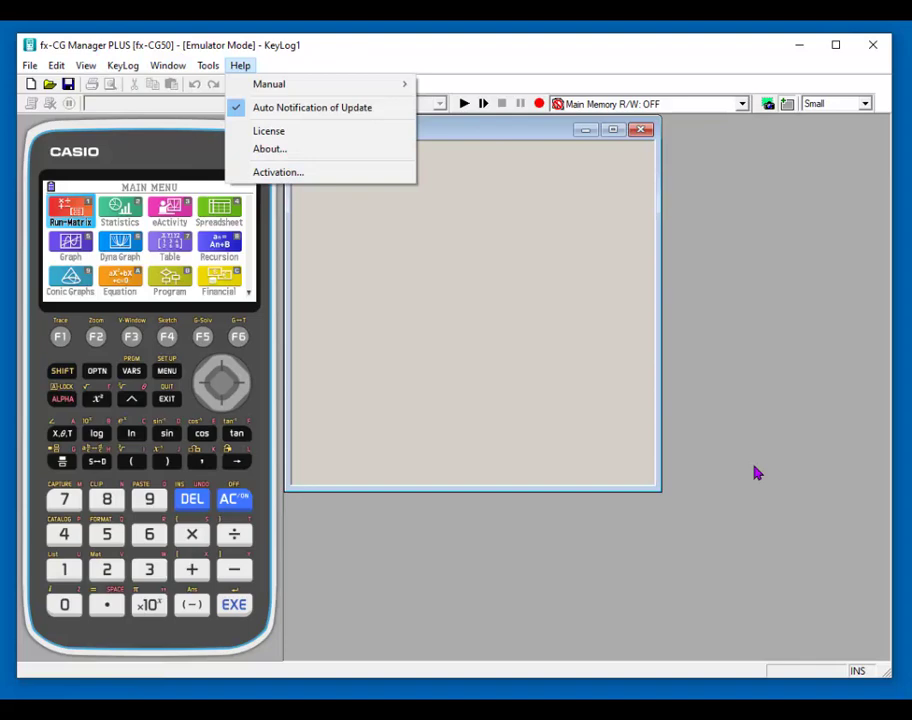
{"action": "mouse_move", "coordinate": [87, 66]}
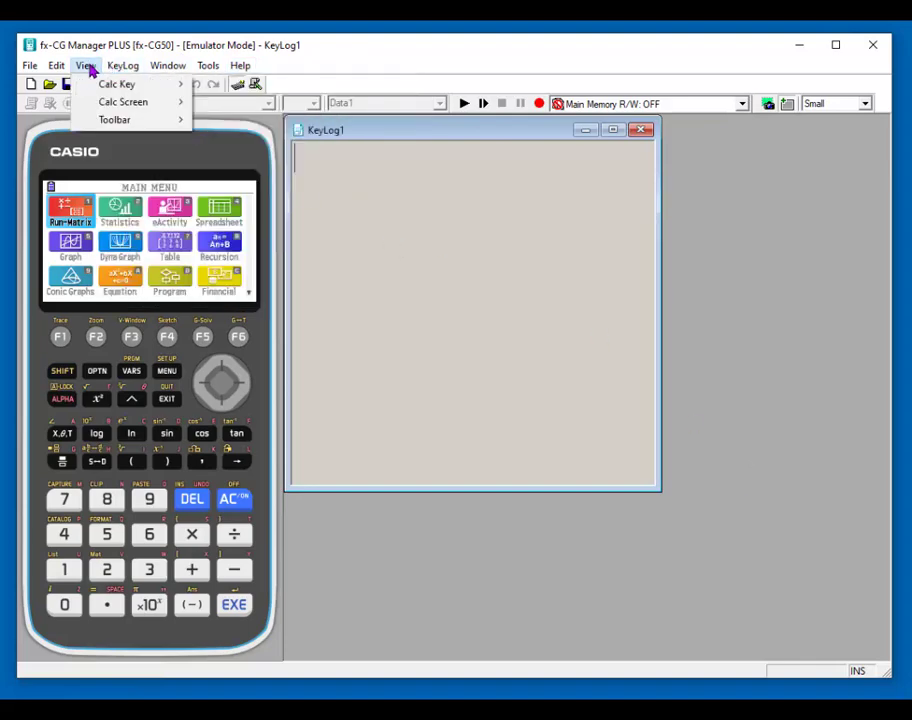
{"action": "mouse_move", "coordinate": [105, 120]}
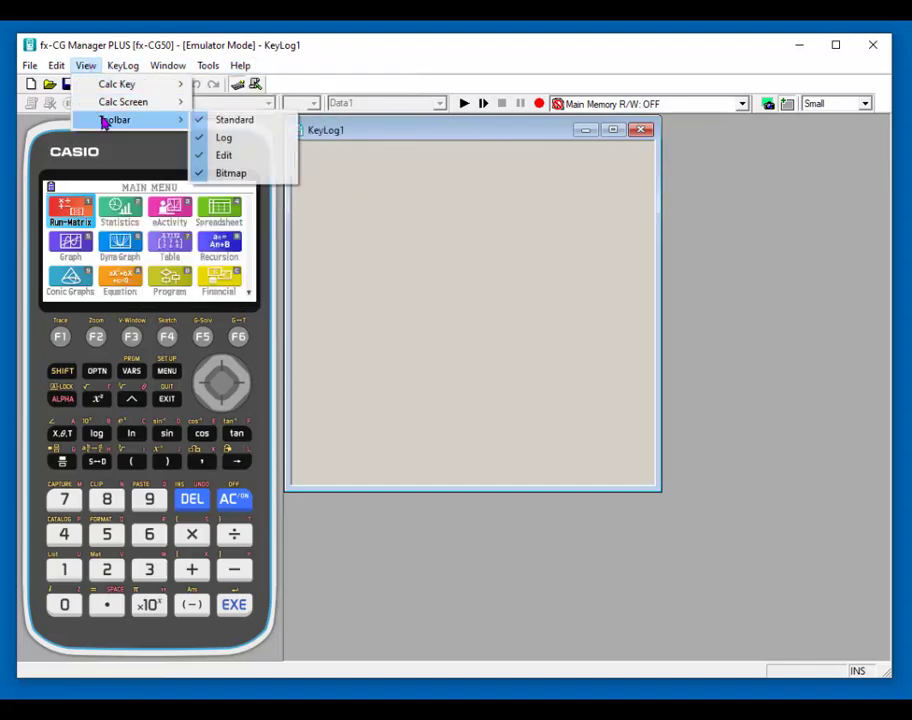
{"action": "left_click", "coordinate": [234, 120]}
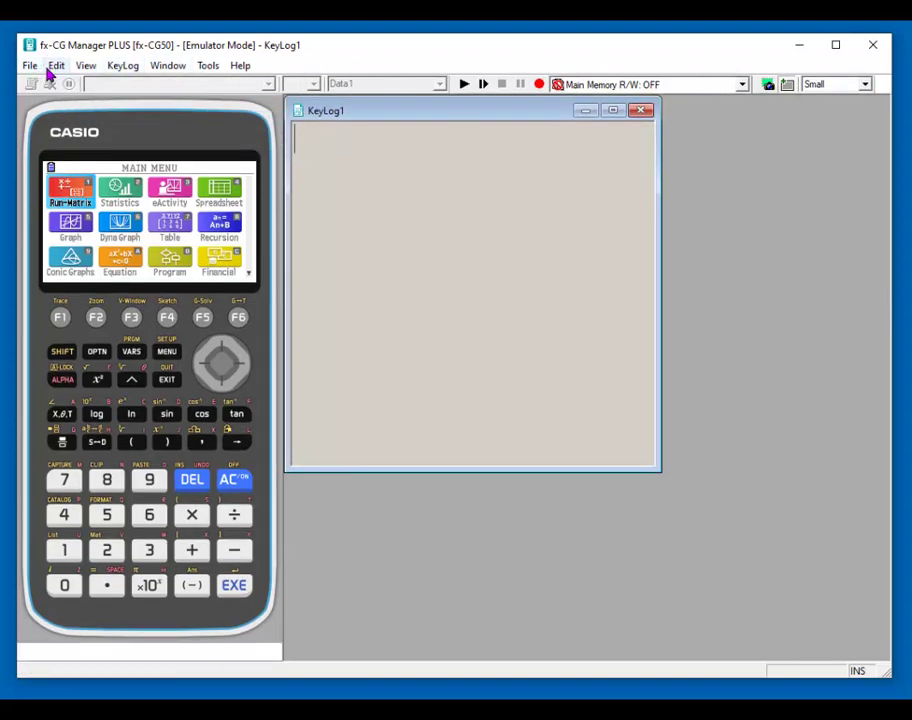
{"action": "left_click", "coordinate": [87, 66]}
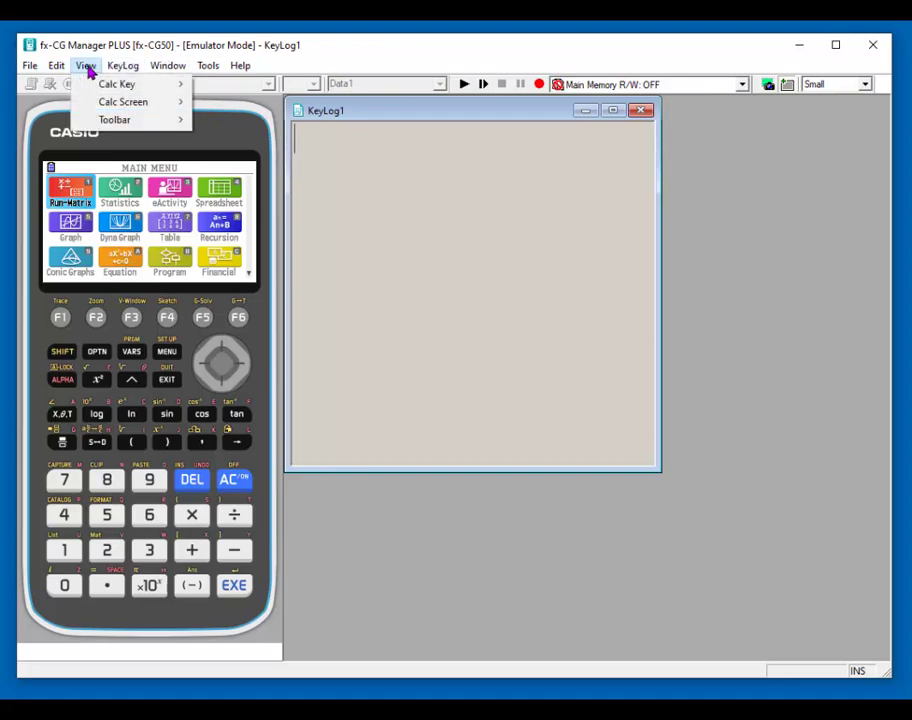
{"action": "mouse_move", "coordinate": [101, 121]}
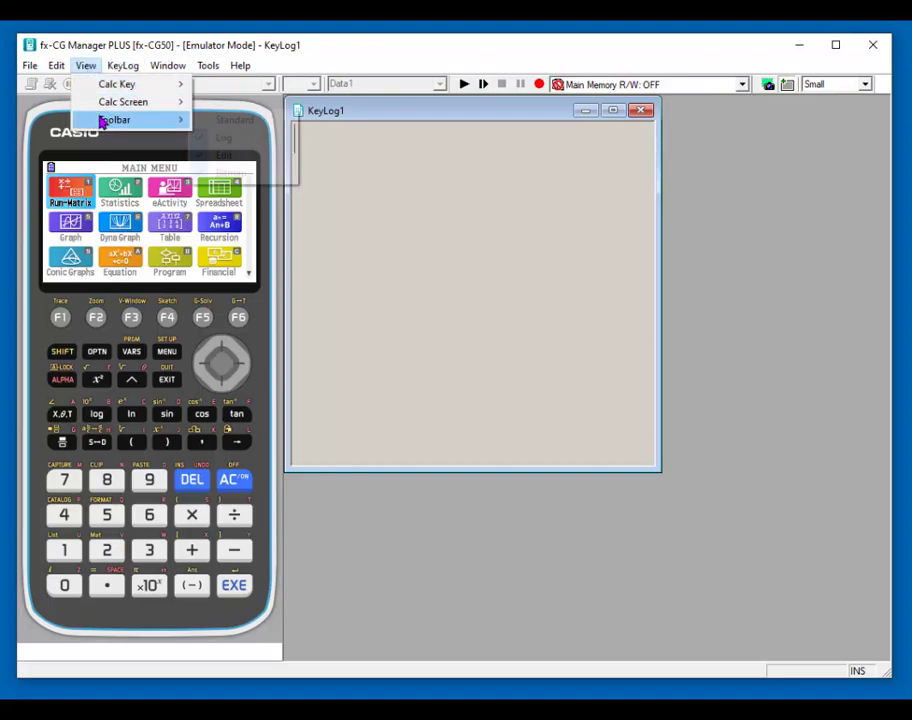
{"action": "left_click", "coordinate": [240, 119]}
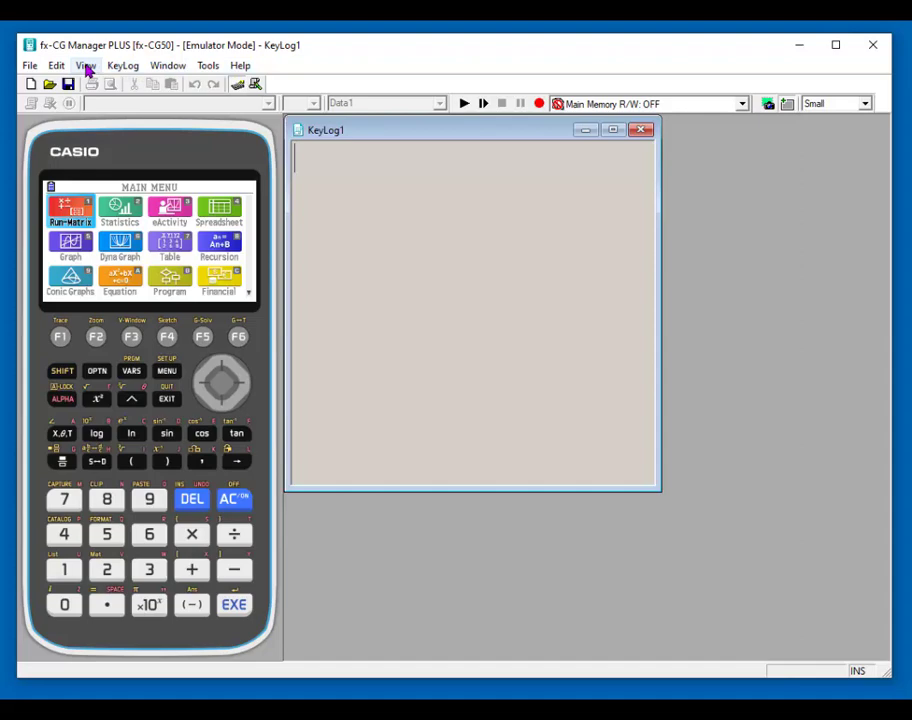
- Put KeyLog1 in Editor mode and type the heading 'Graph y=2x+3', fixing a typo
{"action": "left_click", "coordinate": [124, 66]}
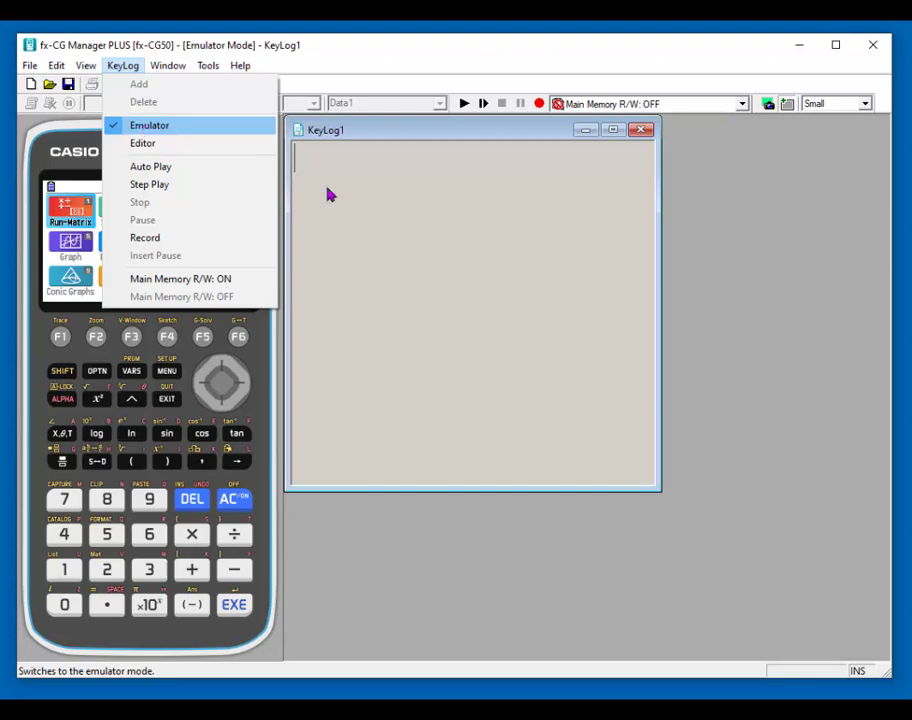
{"action": "left_click", "coordinate": [174, 148]}
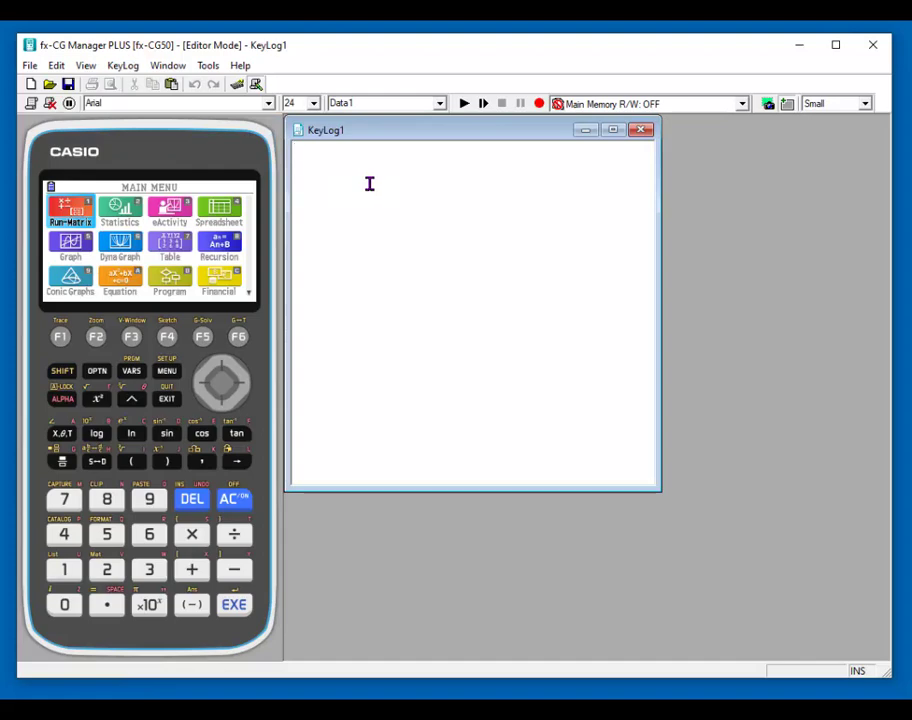
{"action": "type", "text": "Graph"}
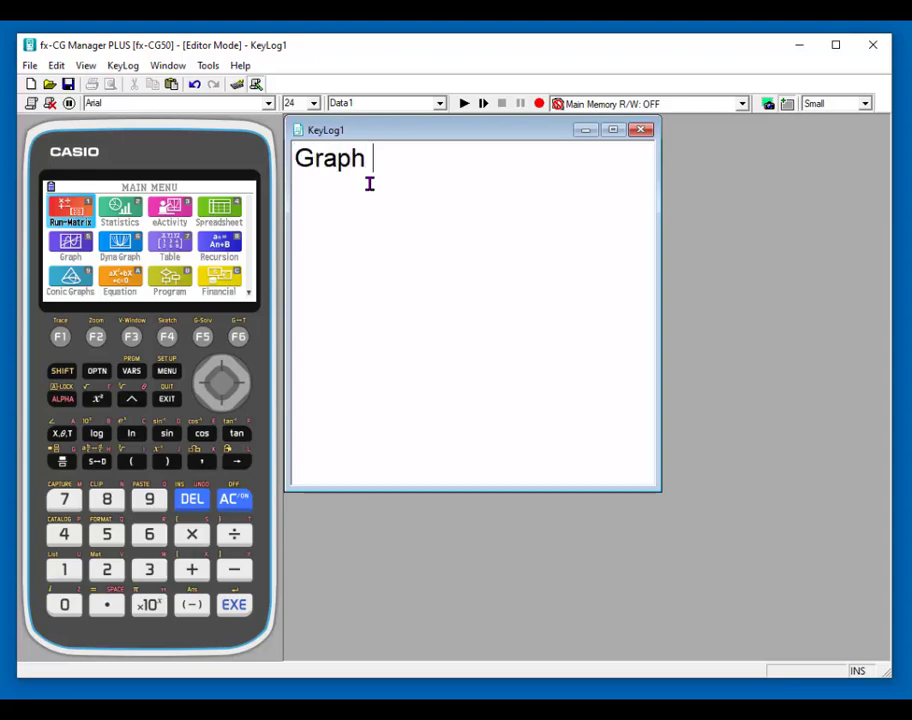
{"action": "type", "text": " y=2x+3"}
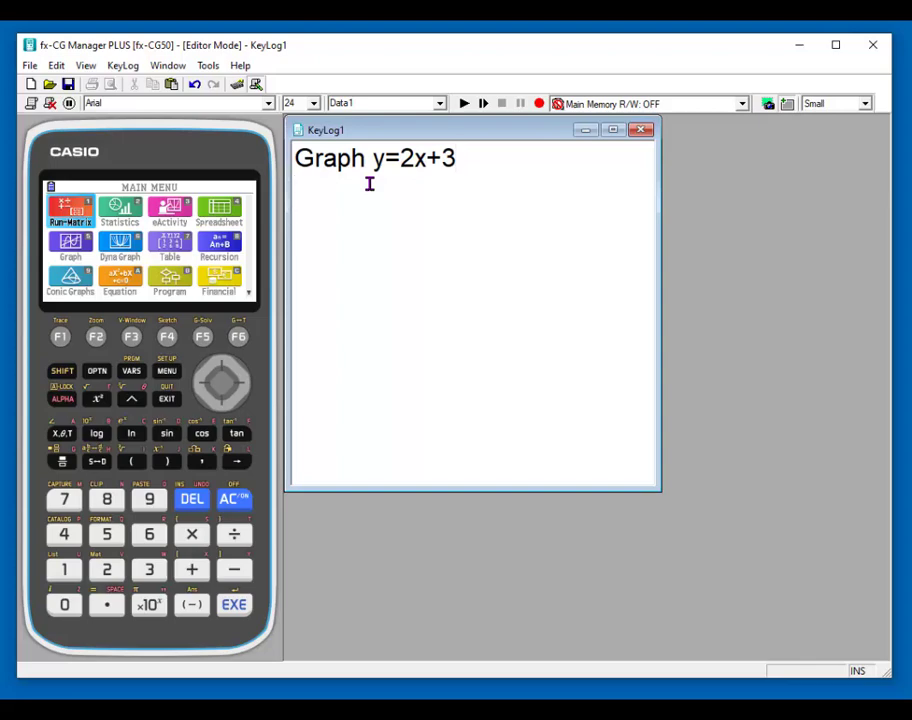
- Switch the key log back to Emulator mode, then browse the KeyLog and Edit menus
{"action": "left_click", "coordinate": [120, 68]}
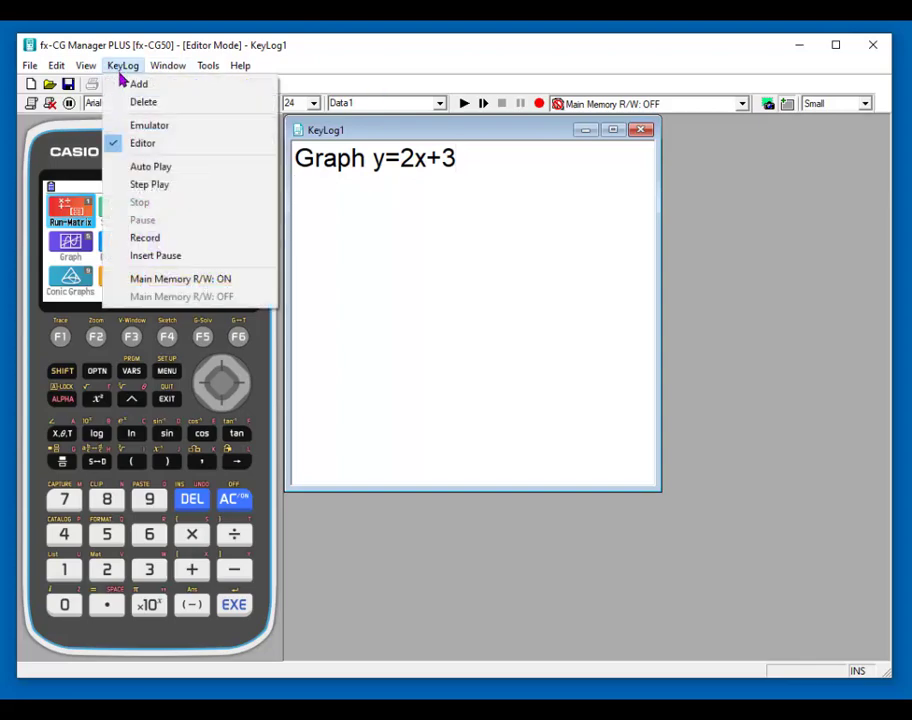
{"action": "left_click", "coordinate": [120, 127]}
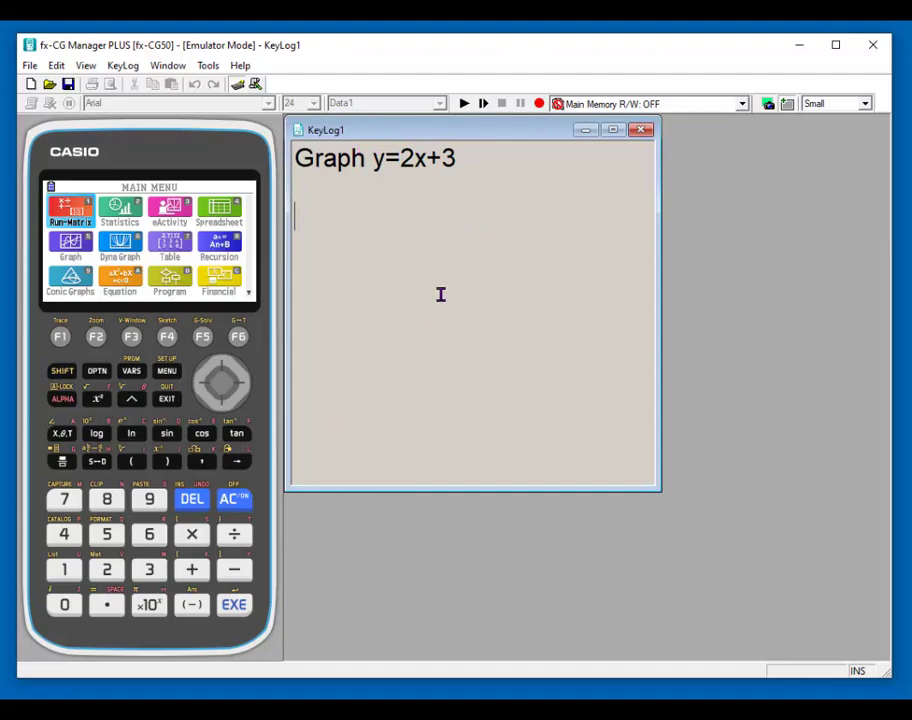
{"action": "left_click", "coordinate": [120, 65]}
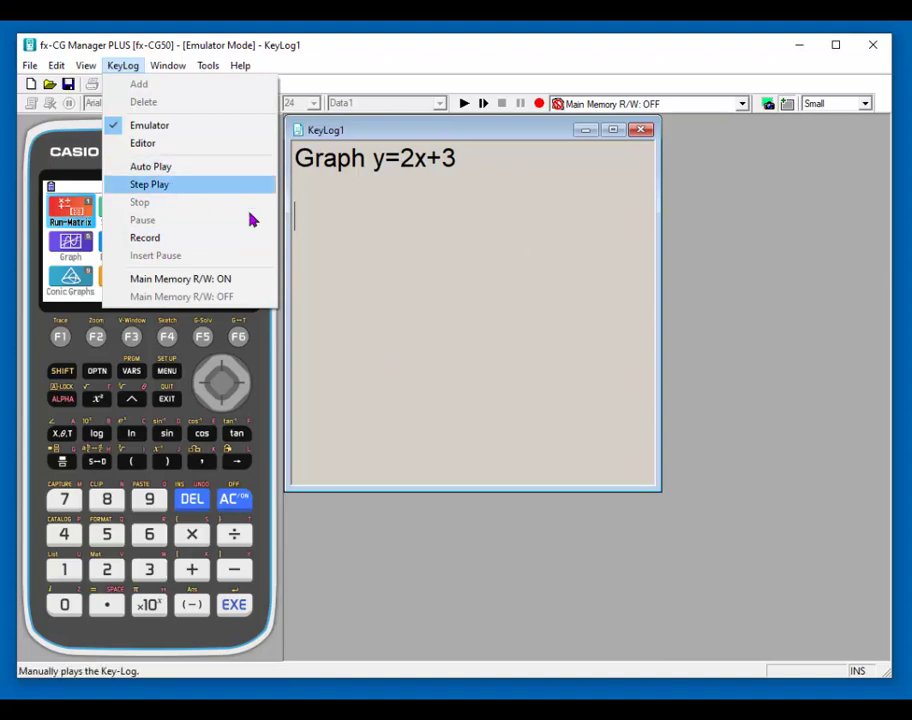
{"action": "mouse_move", "coordinate": [60, 66]}
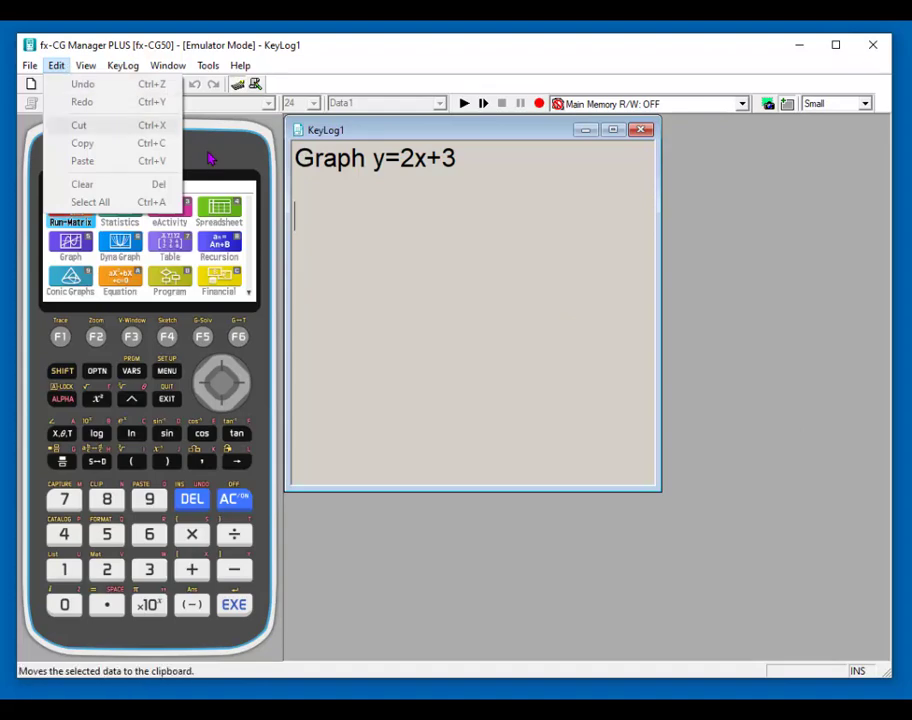
{"action": "left_click", "coordinate": [492, 326]}
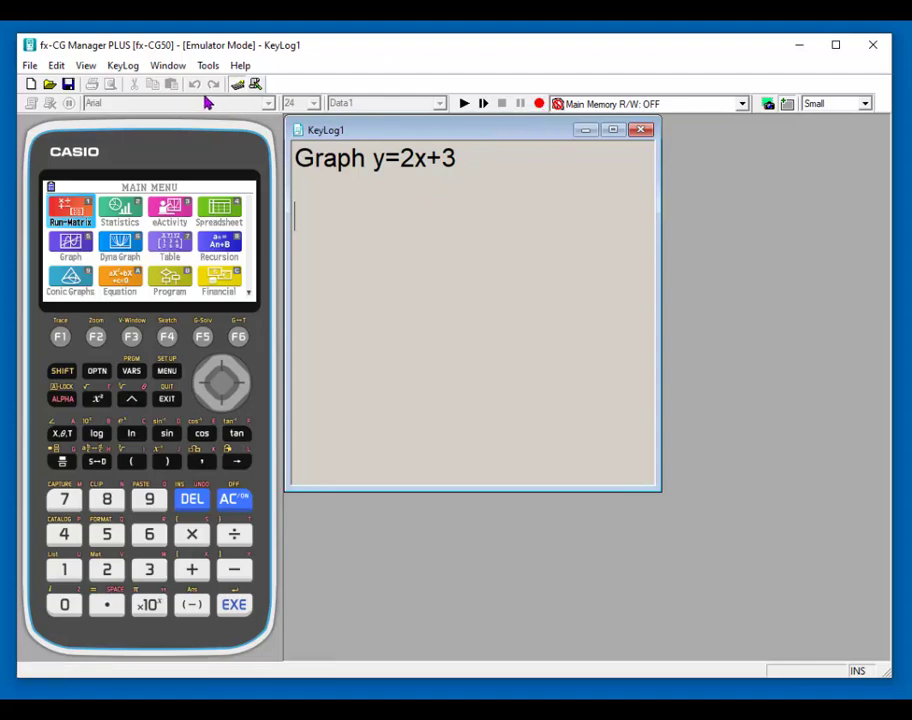
- Start recording keystrokes into KeyLog1 and open Graph mode's function list
{"action": "left_click", "coordinate": [135, 67]}
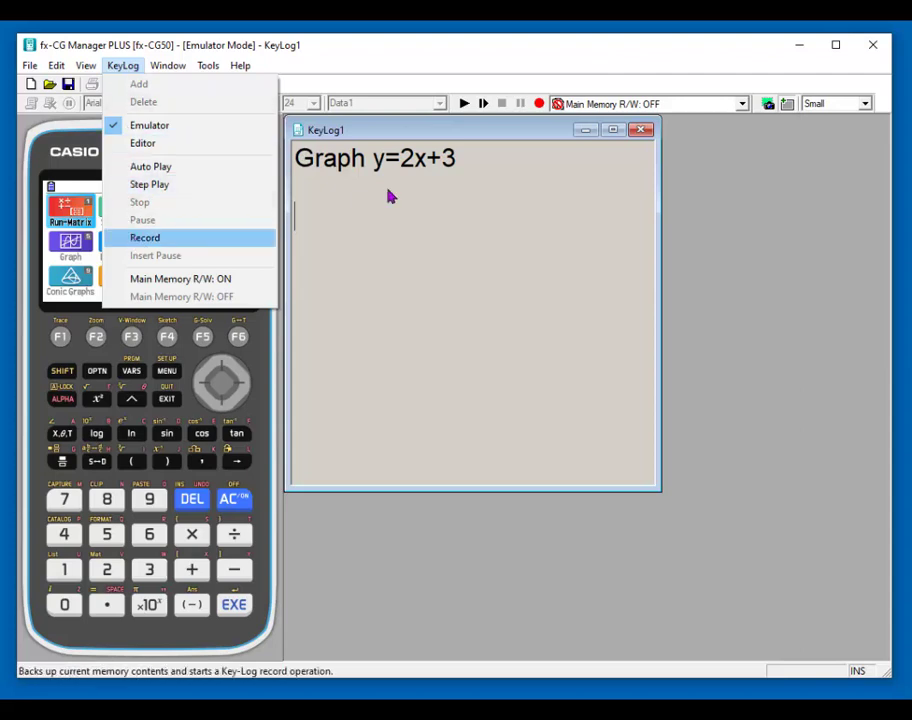
{"action": "left_click", "coordinate": [540, 106]}
{"action": "left_click", "coordinate": [540, 106]}
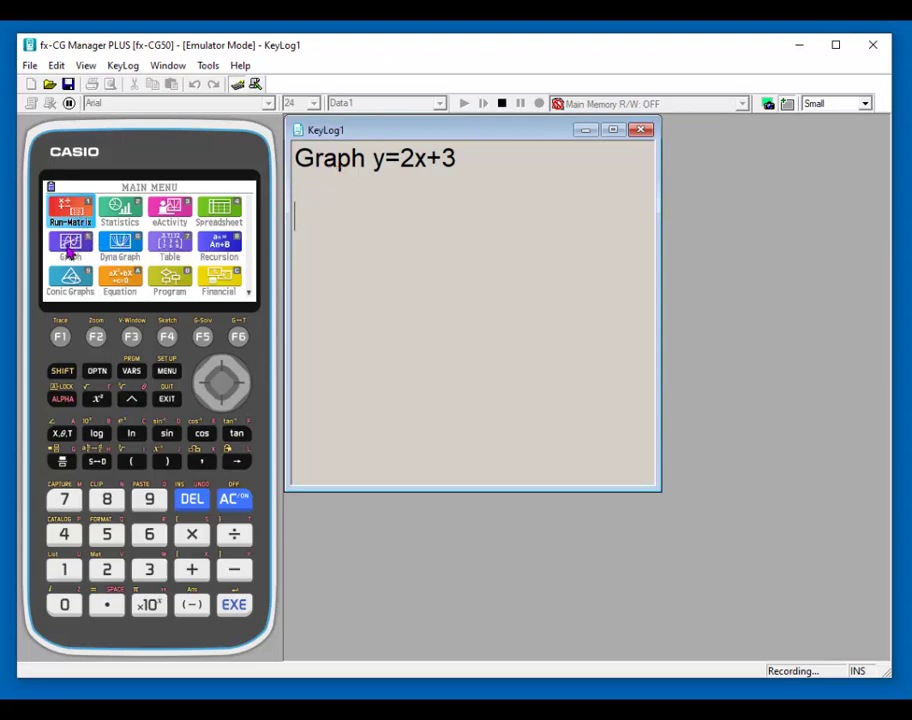
{"action": "left_click", "coordinate": [220, 408]}
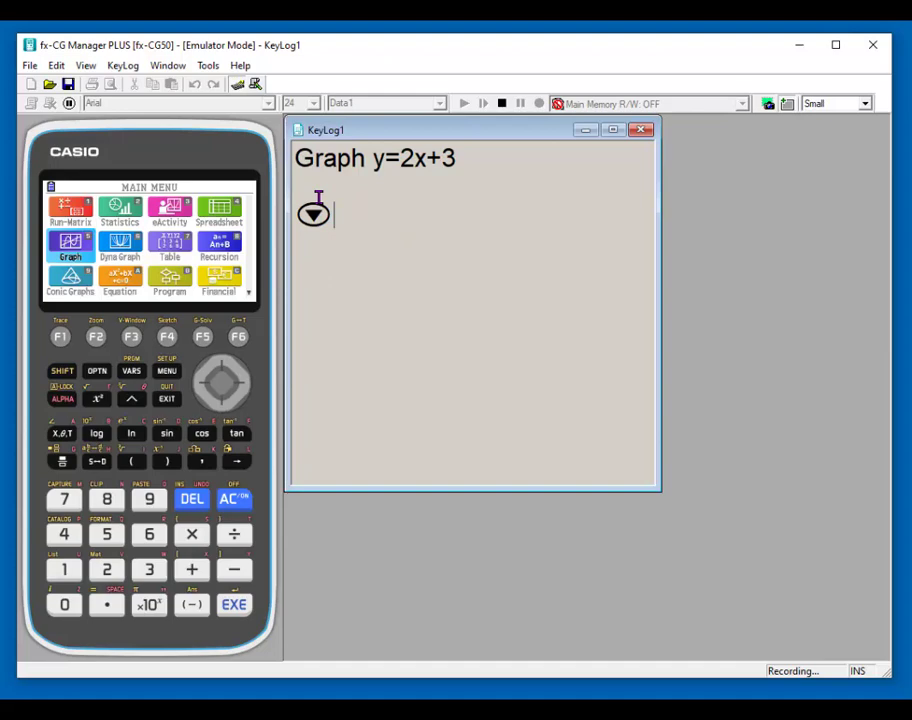
{"action": "left_click", "coordinate": [233, 604]}
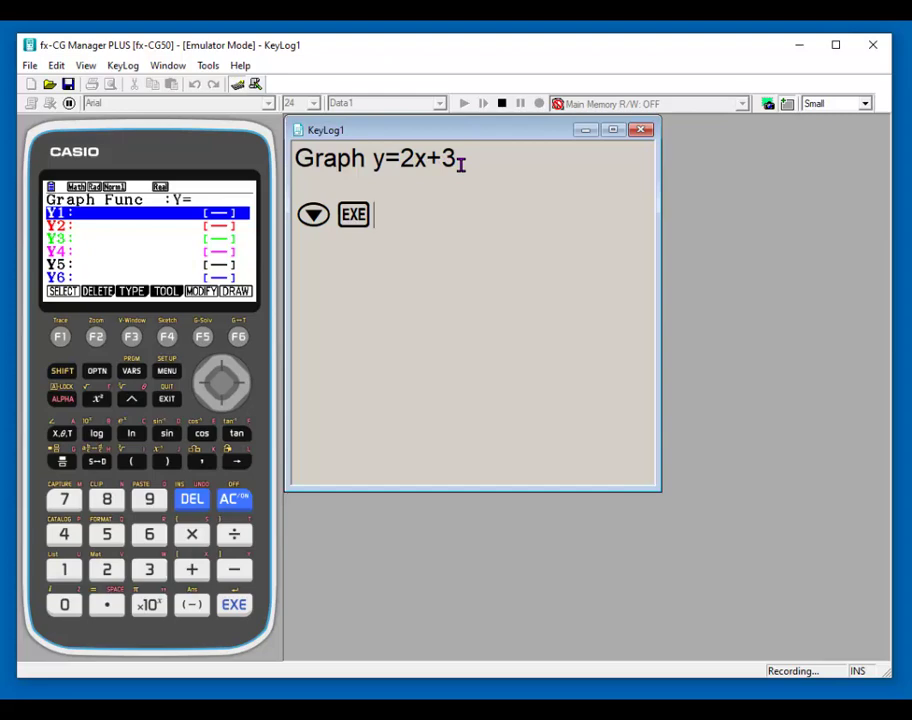
- Enter Y1=2x+3, store it, and draw its graph with F6
{"action": "left_click", "coordinate": [106, 569]}
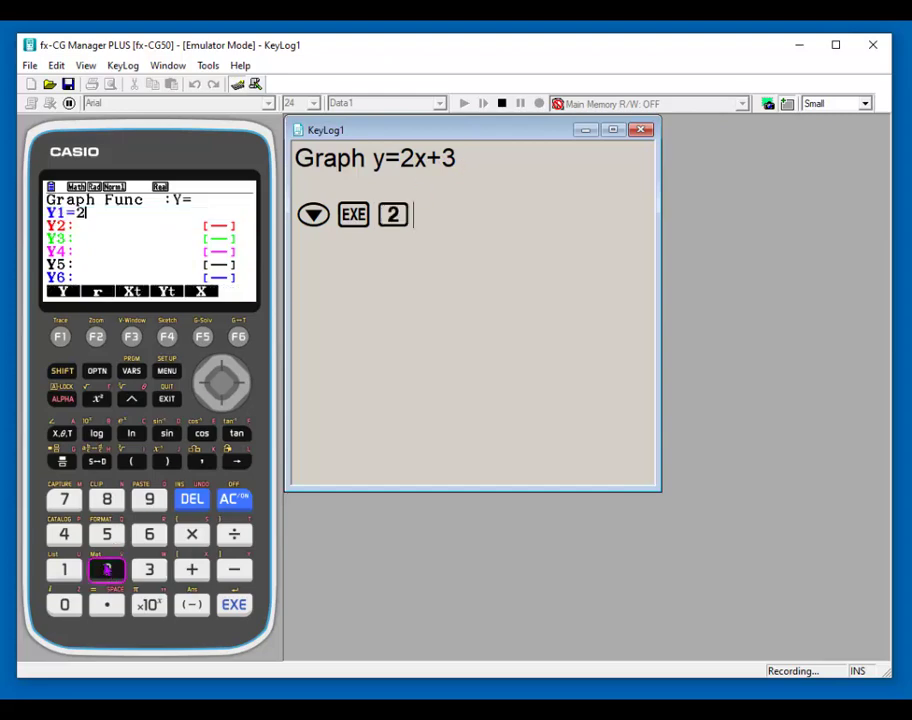
{"action": "left_click", "coordinate": [62, 434]}
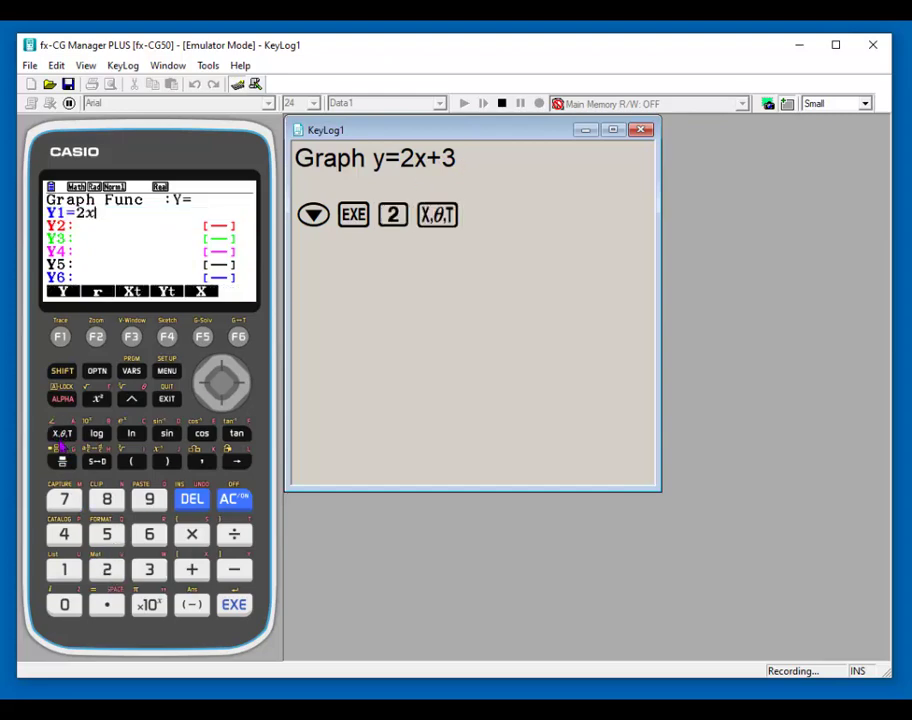
{"action": "left_click", "coordinate": [191, 569]}
{"action": "left_click", "coordinate": [149, 569]}
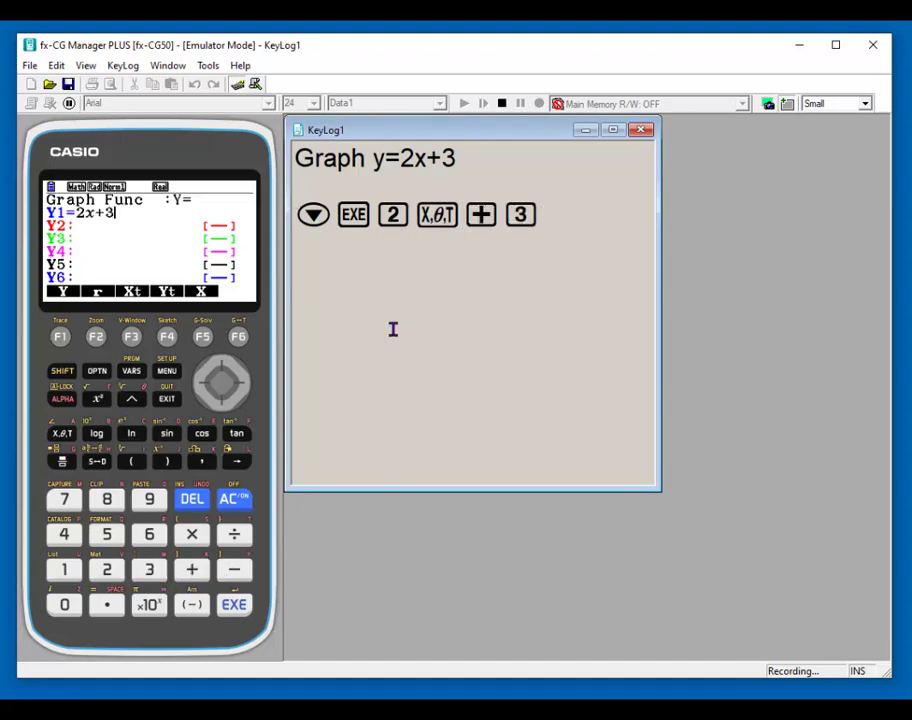
{"action": "left_click", "coordinate": [233, 608]}
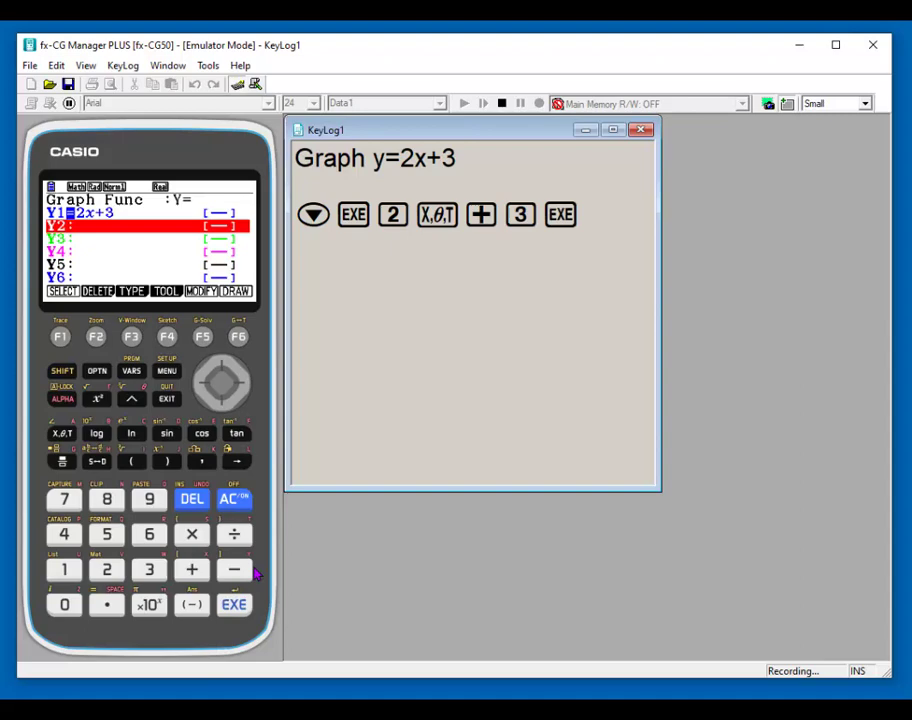
{"action": "left_click", "coordinate": [238, 336]}
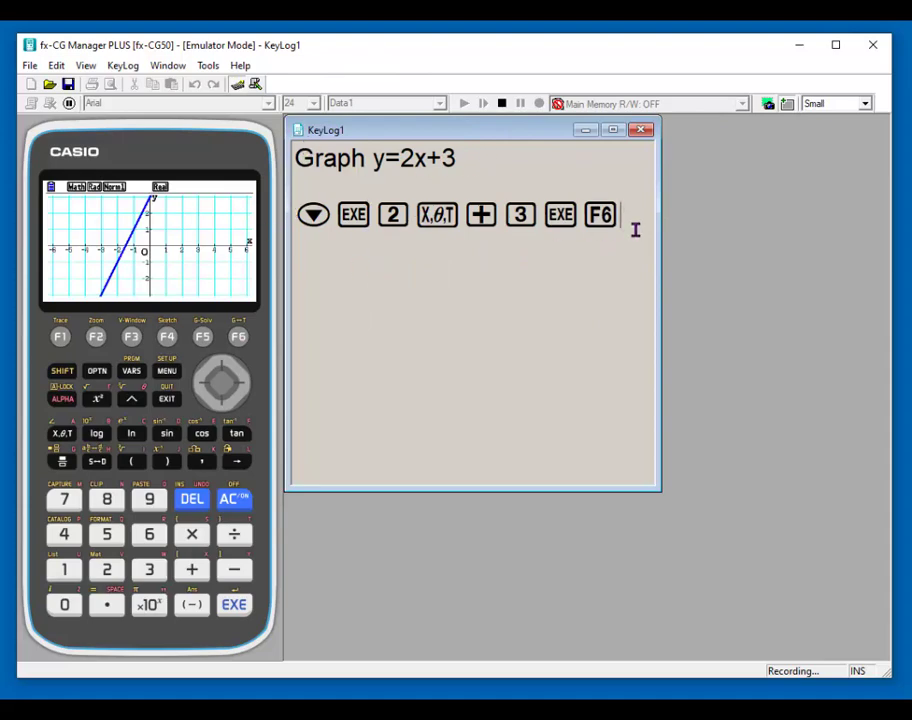
- Stop recording, return the calculator to MENU, and Auto Play KeyLog1 to redraw y=2x+3
{"action": "left_click", "coordinate": [501, 103]}
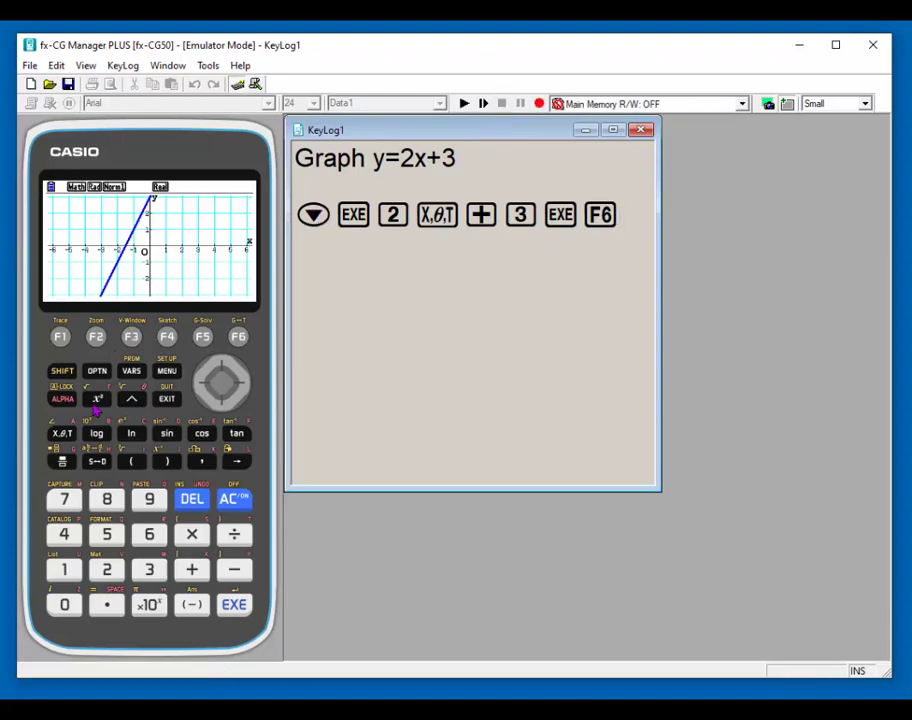
{"action": "left_click", "coordinate": [166, 370]}
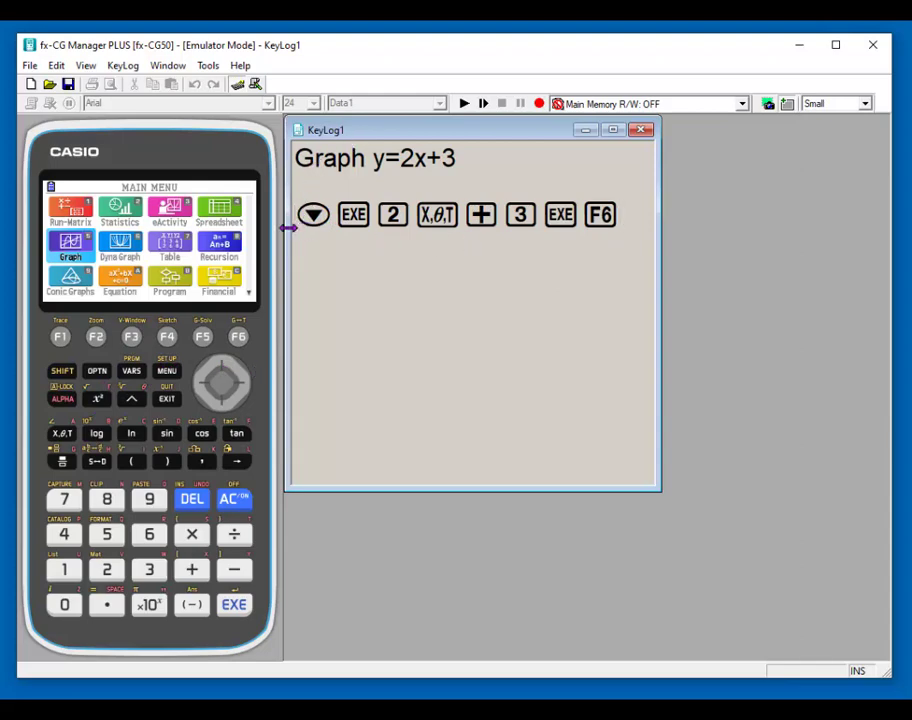
{"action": "left_click", "coordinate": [119, 65]}
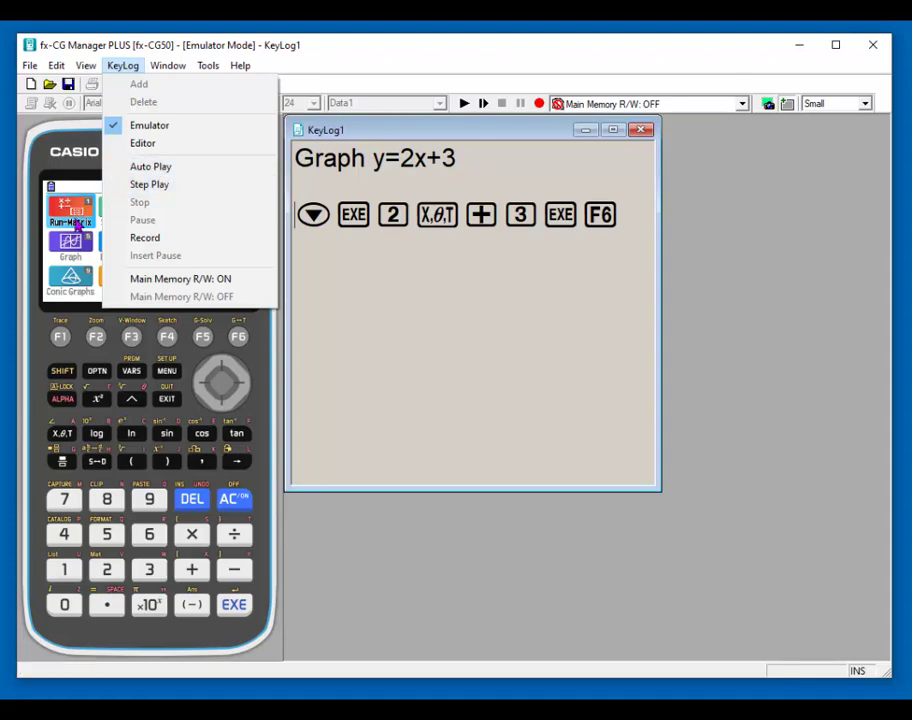
{"action": "left_click", "coordinate": [150, 167]}
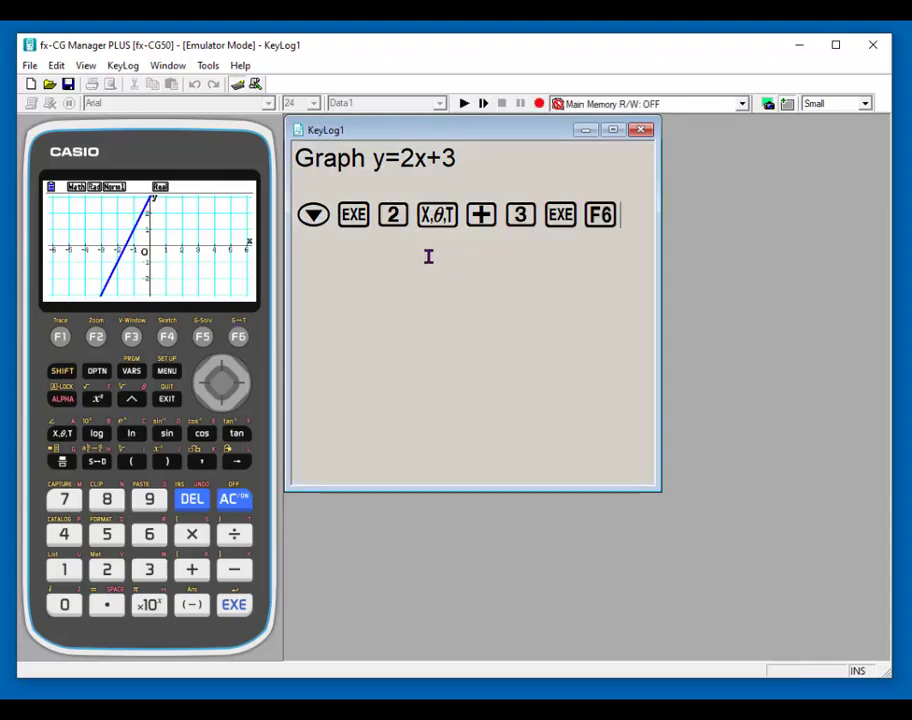
- Glance at the File menu, then keep the screen-capture size set to Small
{"action": "left_click", "coordinate": [33, 65]}
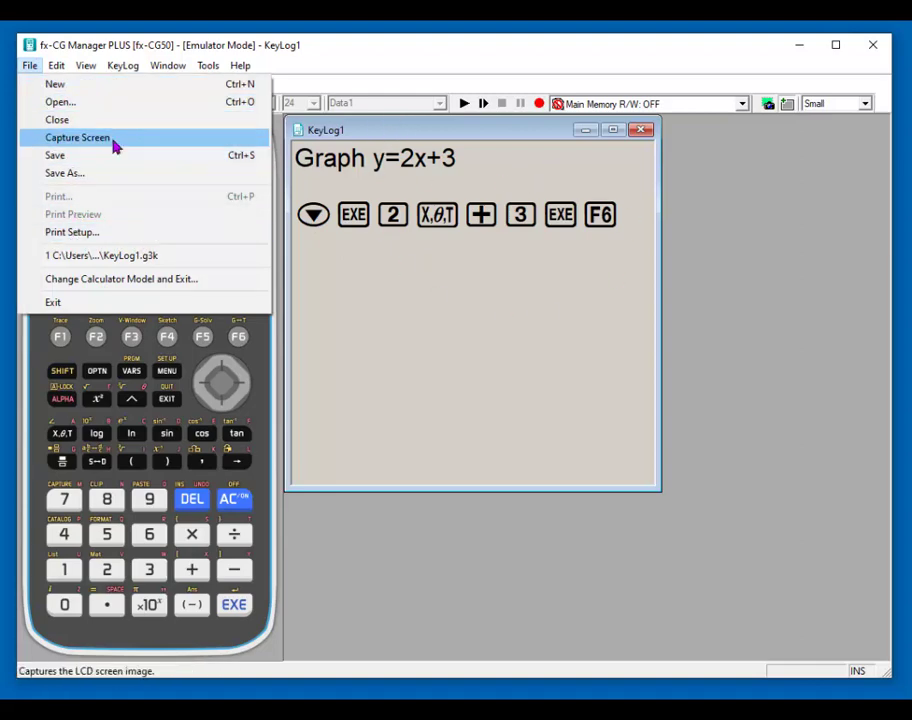
{"action": "left_click", "coordinate": [755, 391]}
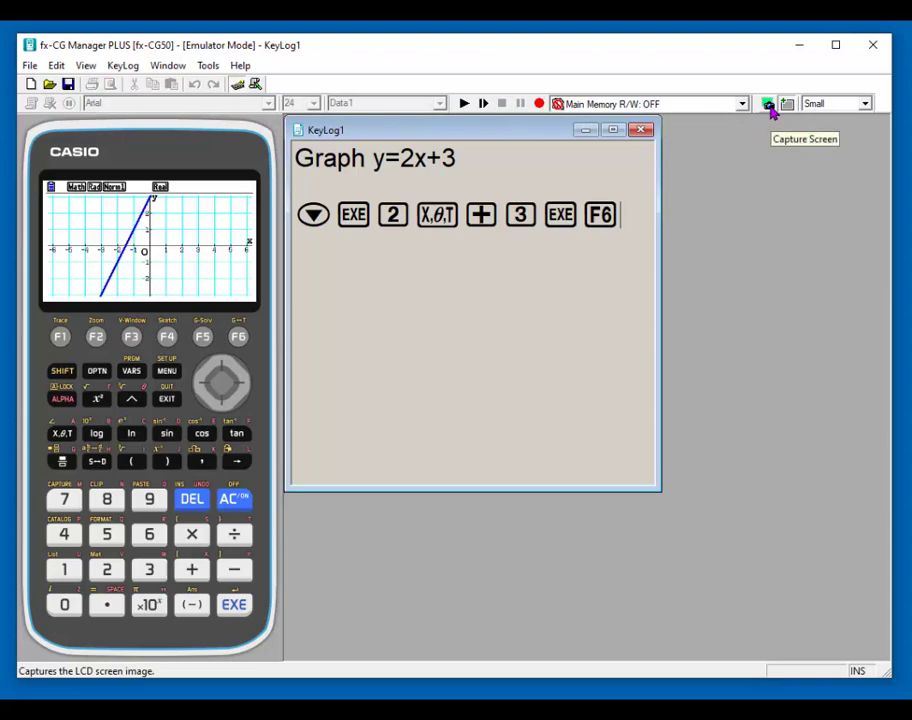
{"action": "left_click", "coordinate": [864, 104]}
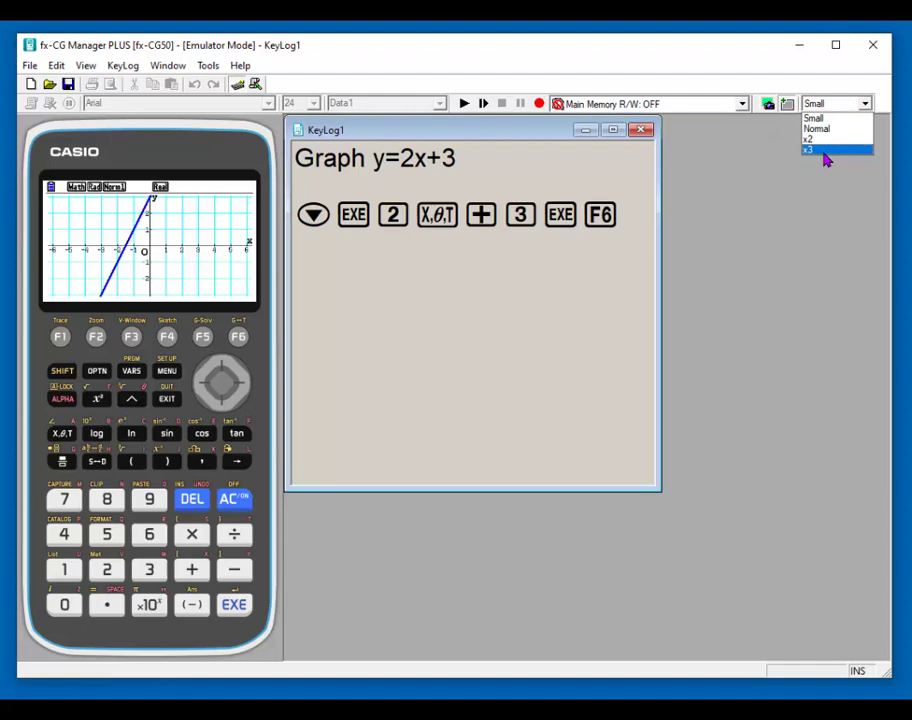
{"action": "left_click", "coordinate": [768, 108]}
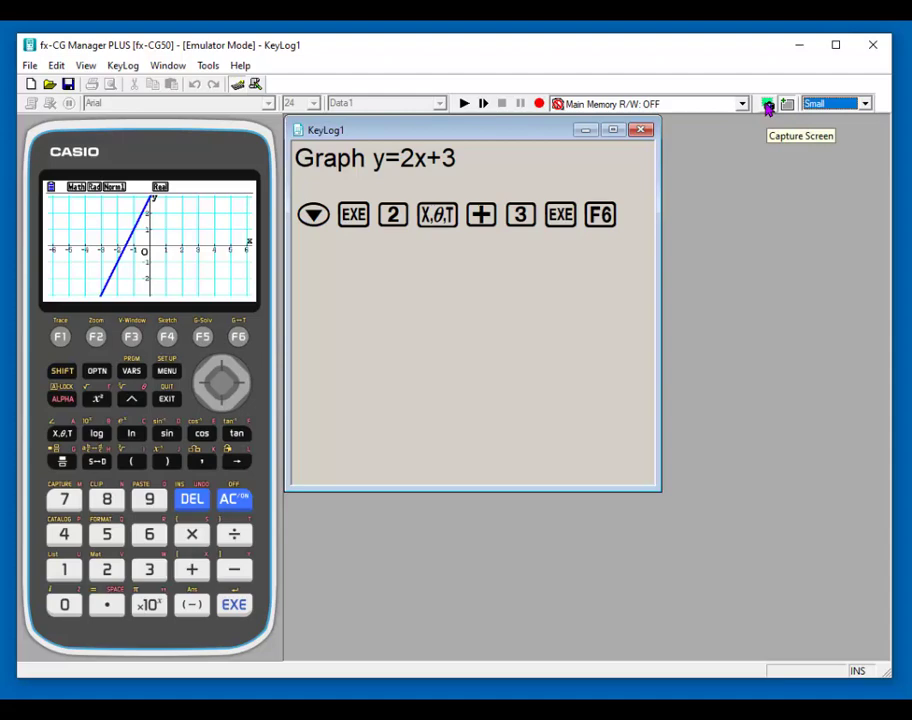
- Capture the graph at Small then Normal size, placing DispCap1 upper right and DispCap2 below it
{"action": "left_click", "coordinate": [768, 108]}
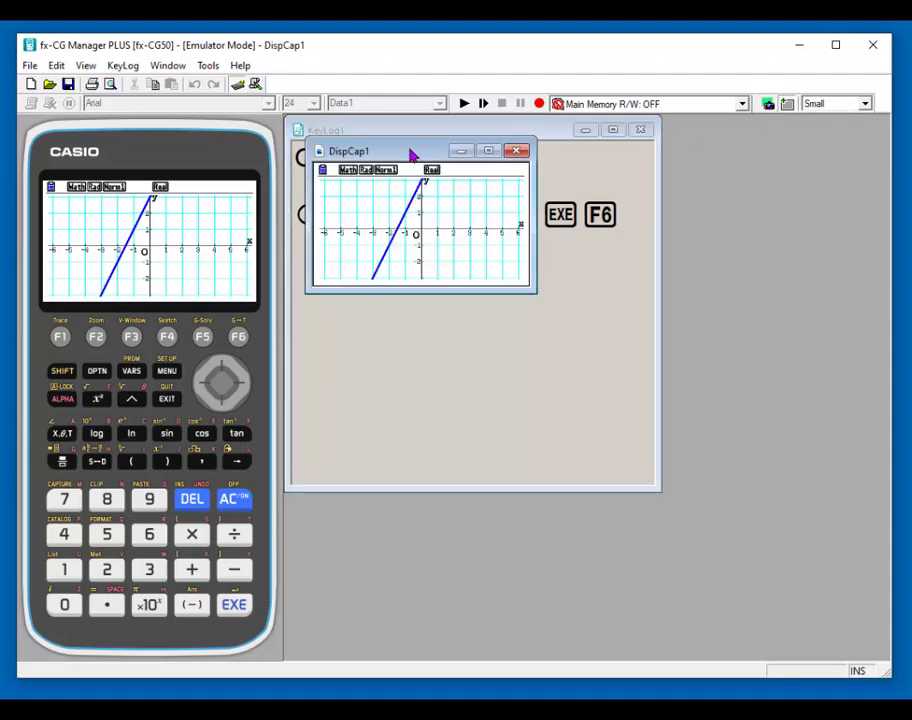
{"action": "left_click_drag", "start_coordinate": [410, 153], "coordinate": [695, 145]}
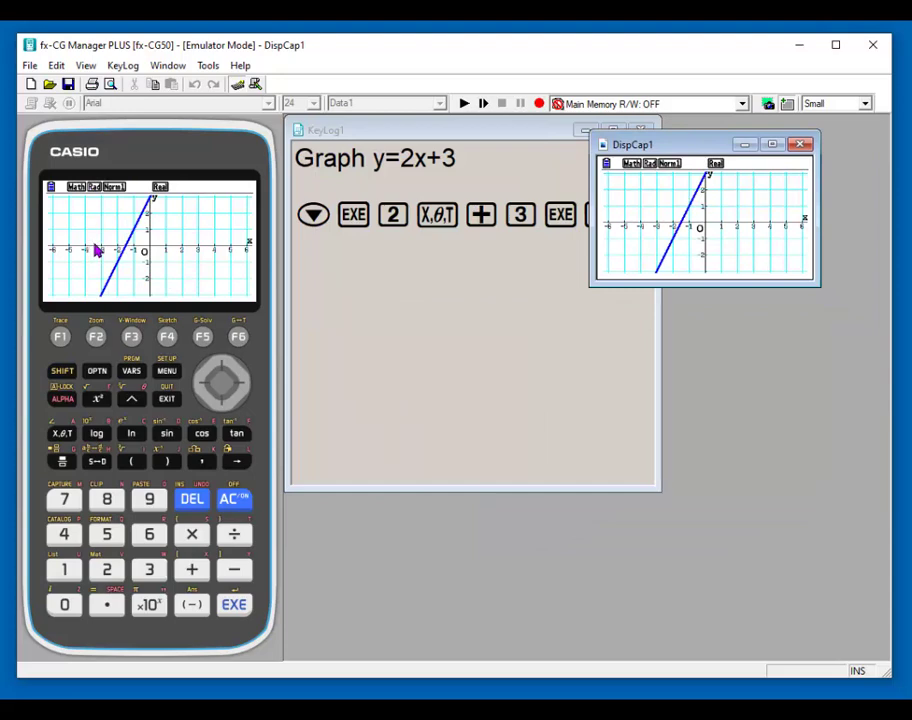
{"action": "left_click", "coordinate": [865, 105]}
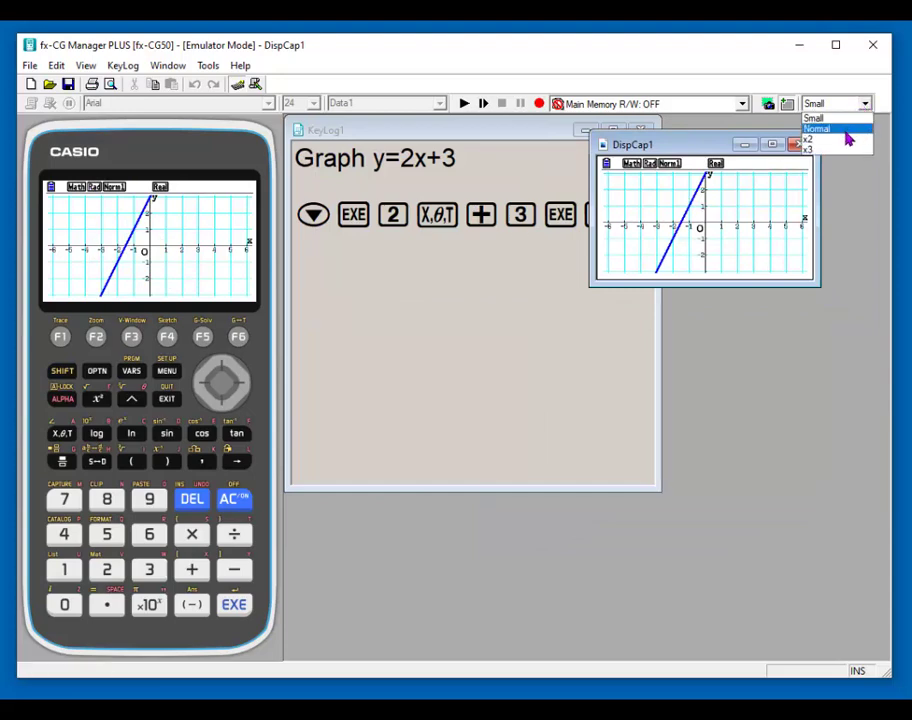
{"action": "left_click", "coordinate": [846, 131]}
{"action": "left_click", "coordinate": [768, 104]}
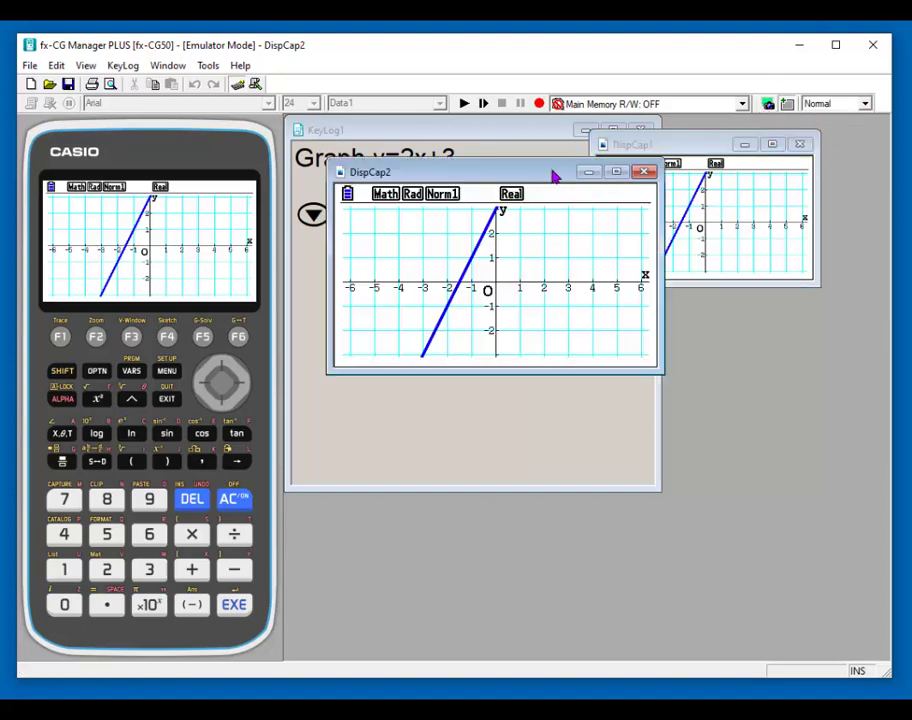
{"action": "left_click_drag", "start_coordinate": [555, 176], "coordinate": [741, 321]}
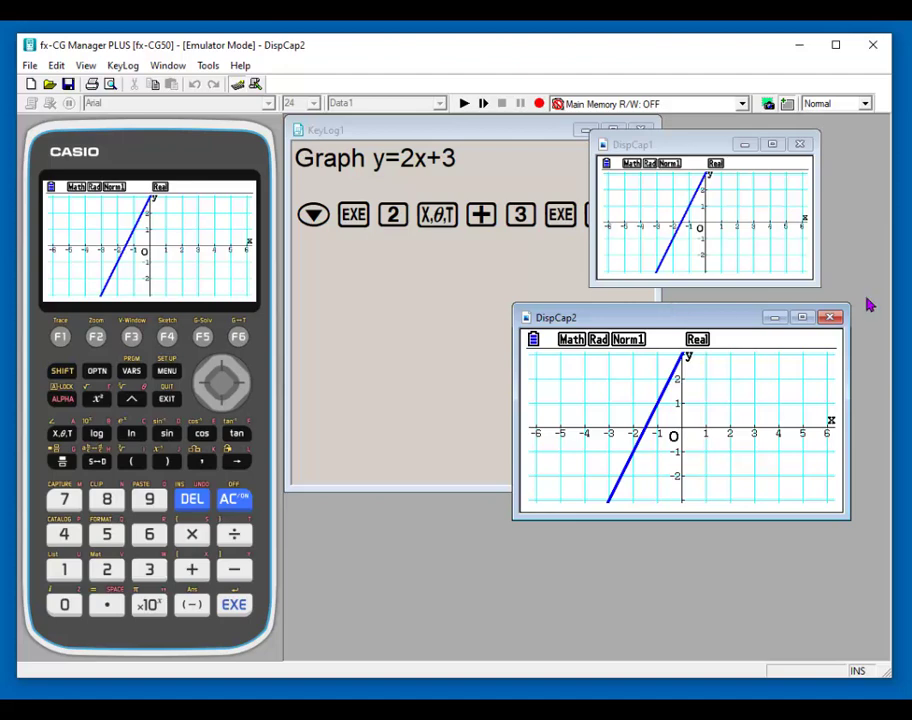
{"action": "left_click", "coordinate": [832, 318]}
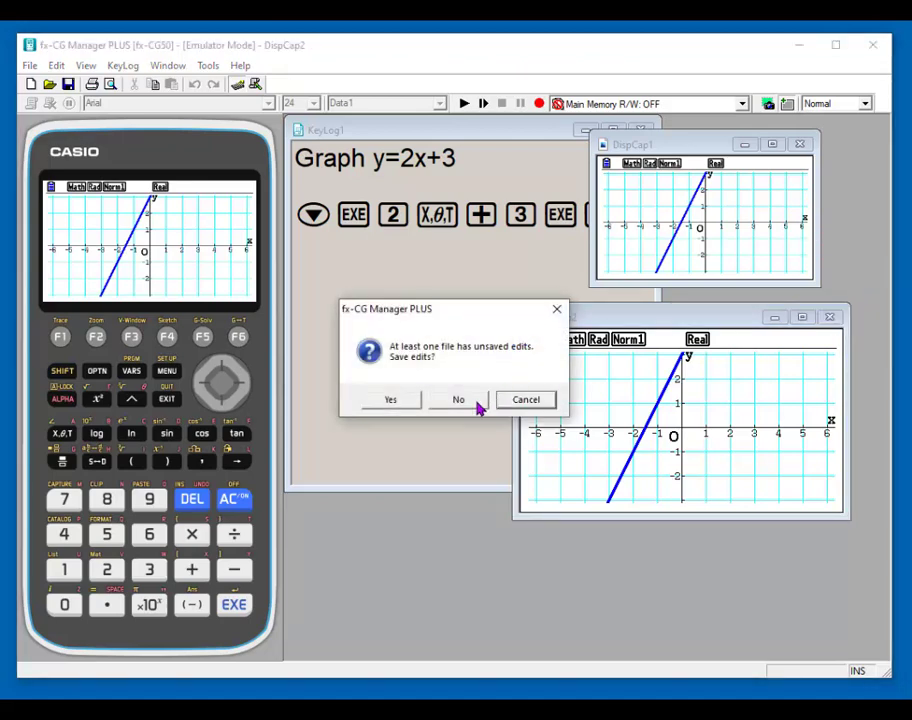
{"action": "left_click", "coordinate": [526, 400]}
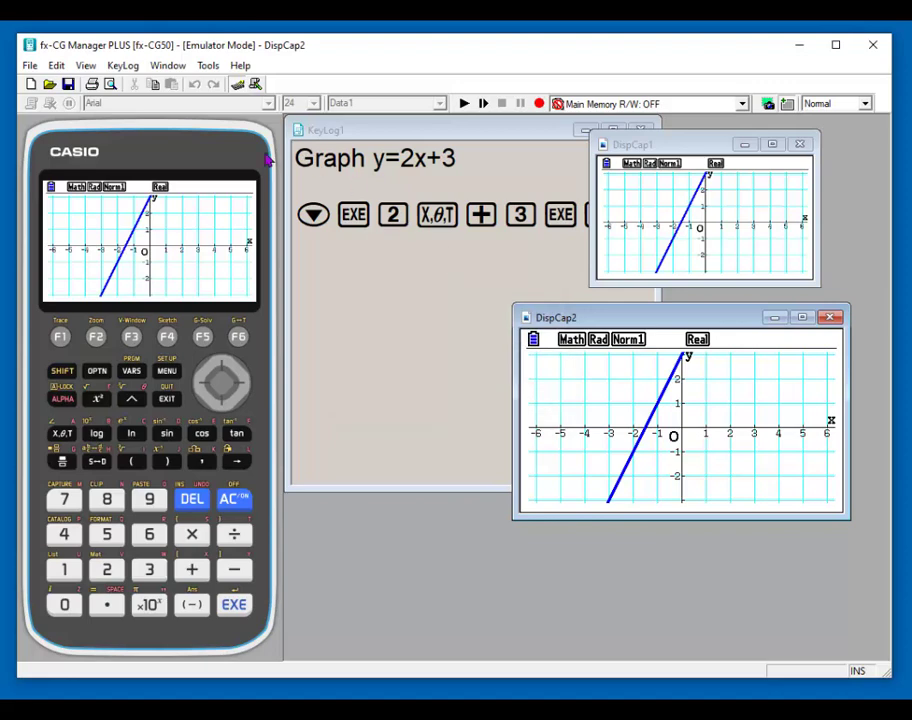
{"action": "left_click", "coordinate": [169, 66]}
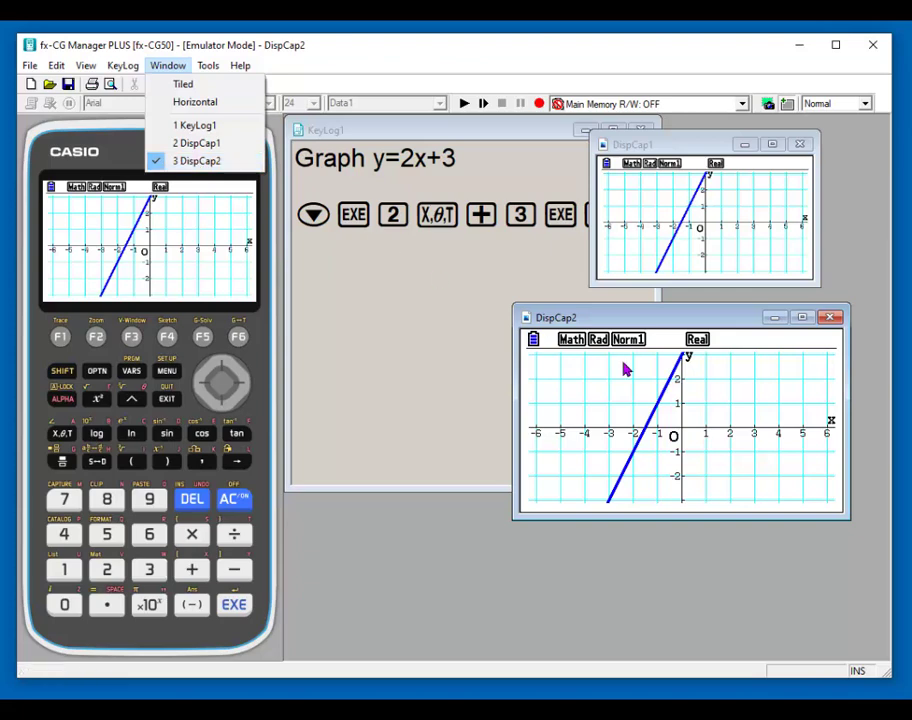
- Cycle the windows through Tiled, Horizontal and Tiled layouts, then drag DispCap1 lower down
{"action": "left_click", "coordinate": [200, 144]}
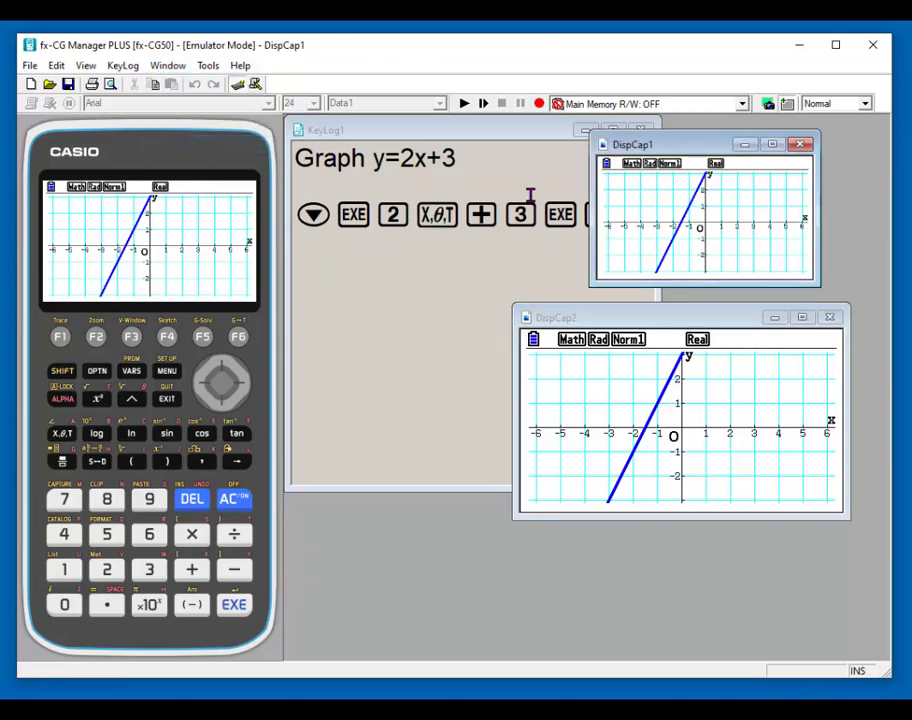
{"action": "left_click", "coordinate": [172, 66]}
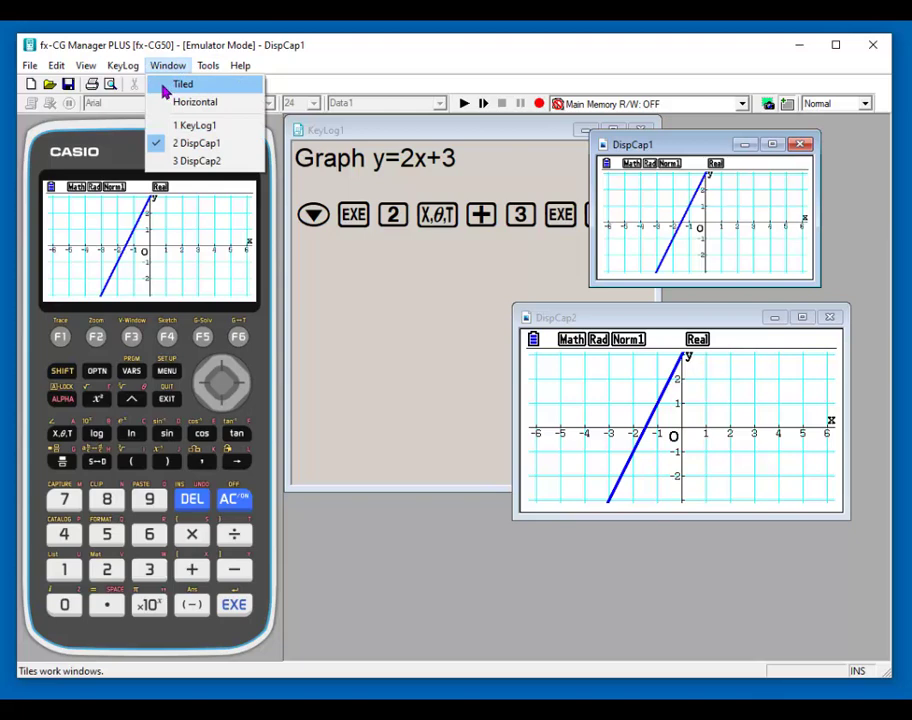
{"action": "left_click", "coordinate": [180, 85]}
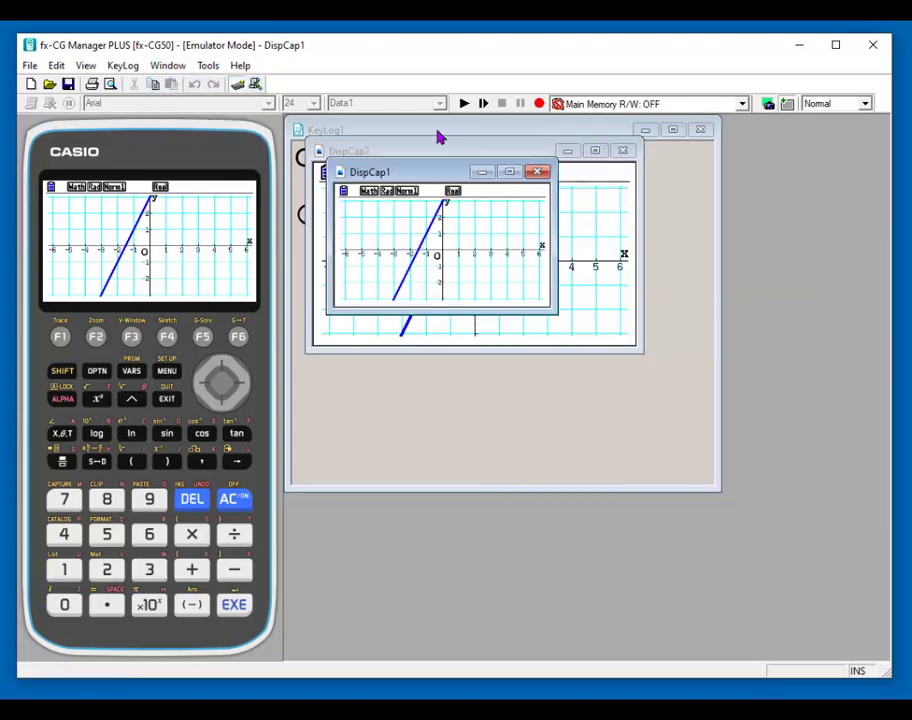
{"action": "left_click", "coordinate": [172, 66]}
{"action": "left_click", "coordinate": [181, 104]}
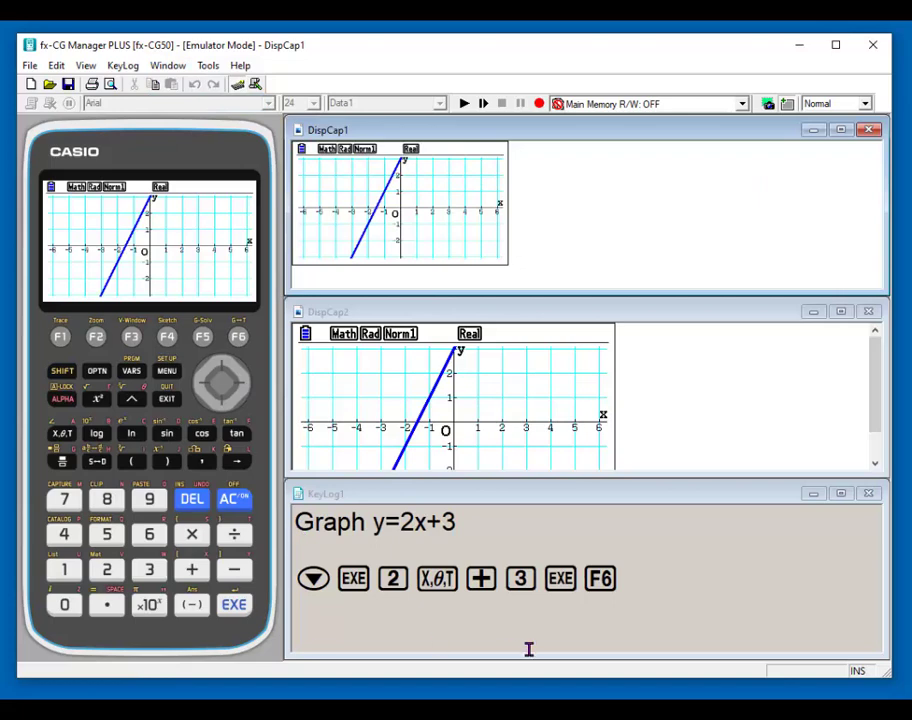
{"action": "left_click", "coordinate": [170, 65]}
{"action": "left_click", "coordinate": [181, 101]}
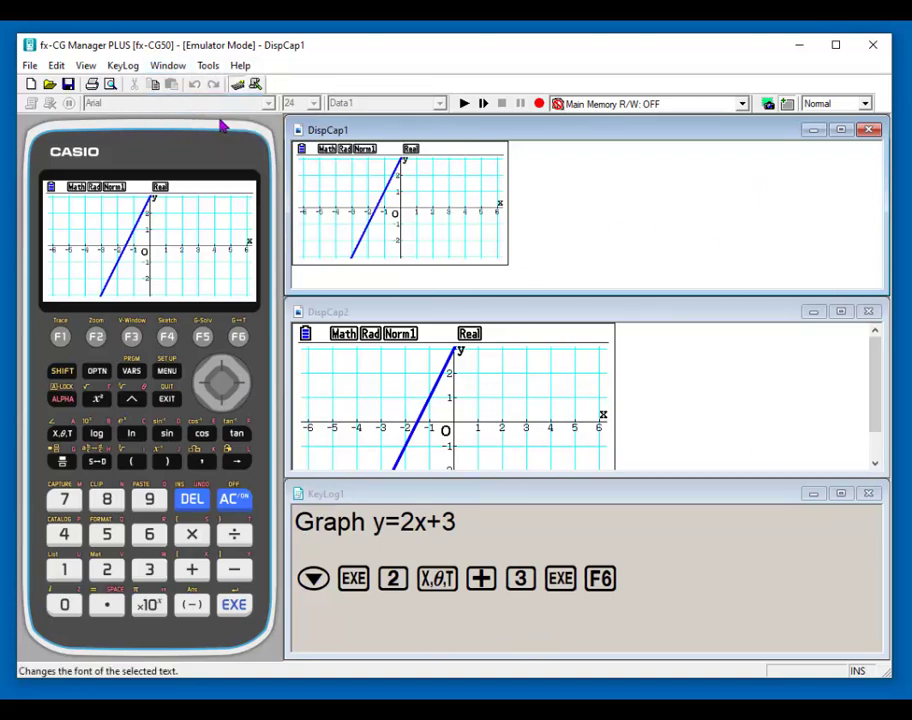
{"action": "left_click", "coordinate": [179, 66]}
{"action": "left_click", "coordinate": [183, 87]}
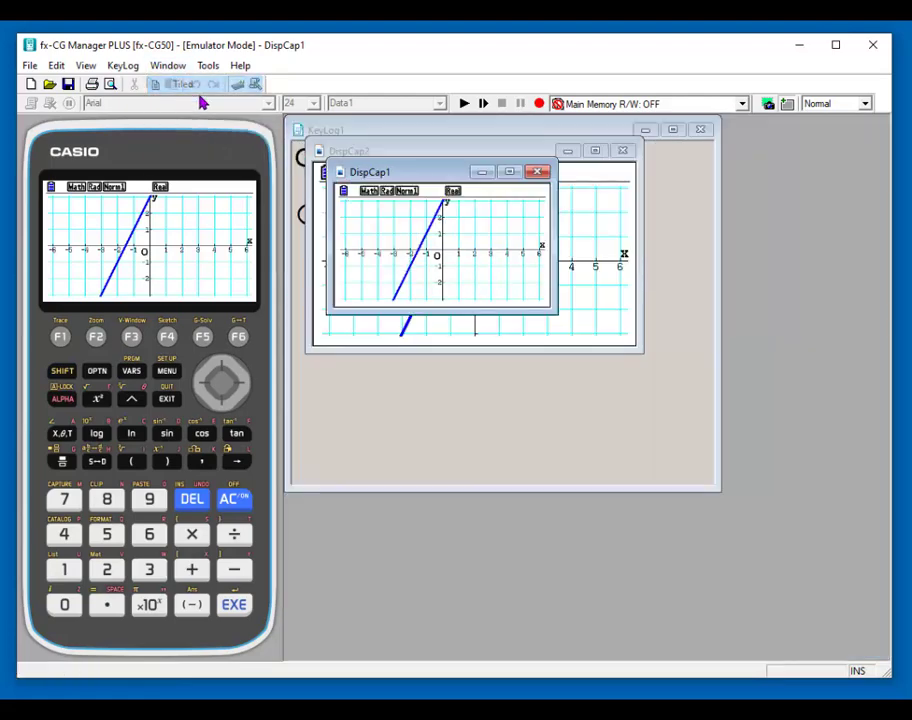
{"action": "left_click_drag", "start_coordinate": [434, 172], "coordinate": [424, 424]}
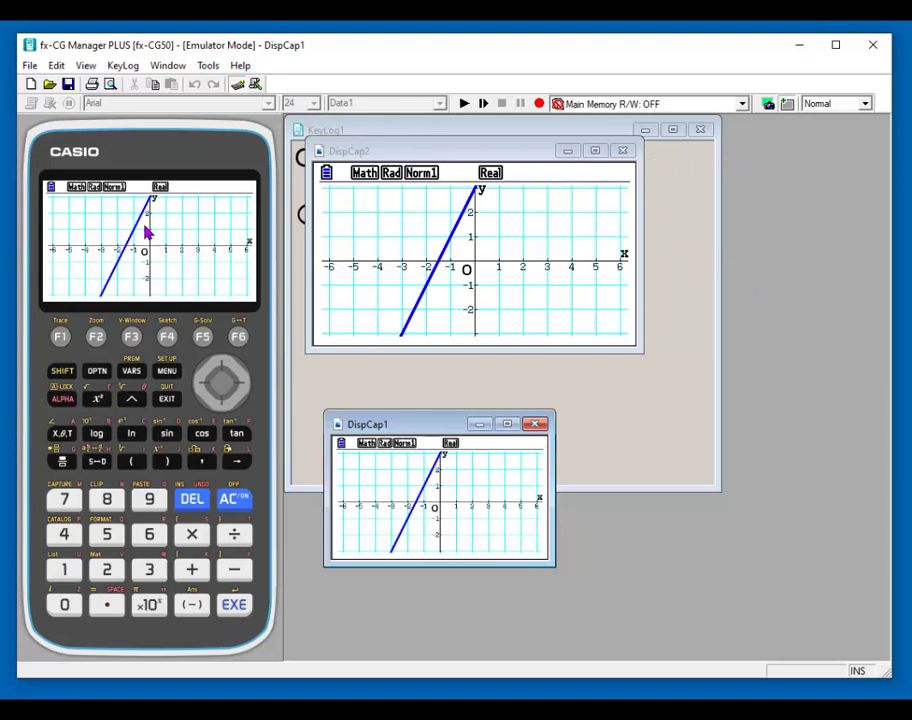
- Capture the Y1=2x+3 equation list as DispCap3, resize it, and place it upper right
{"action": "left_click", "coordinate": [166, 399]}
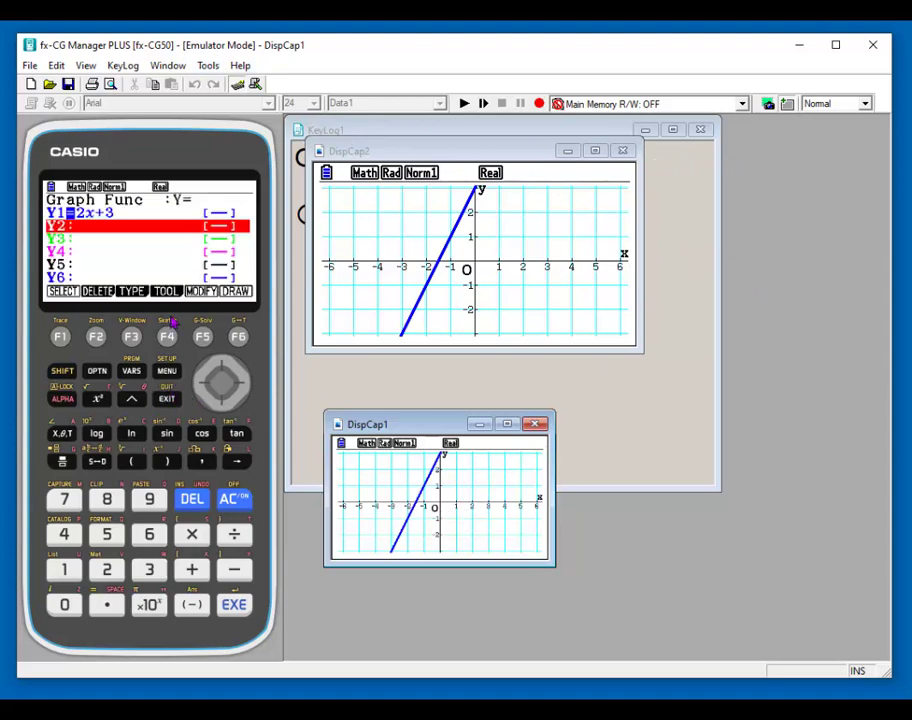
{"action": "left_click", "coordinate": [768, 104]}
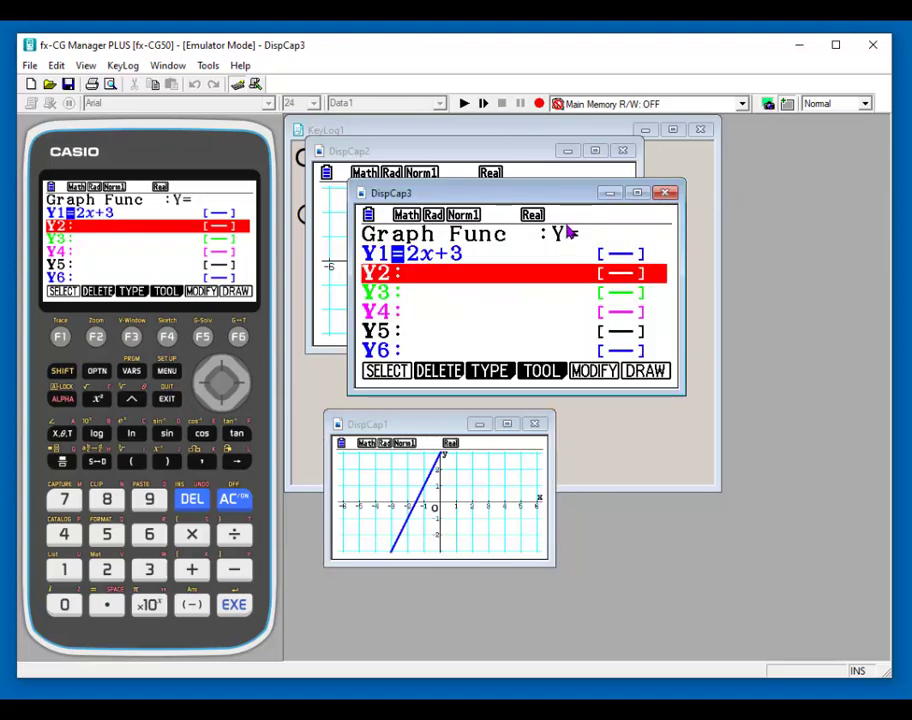
{"action": "left_click_drag", "start_coordinate": [537, 183], "coordinate": [690, 181]}
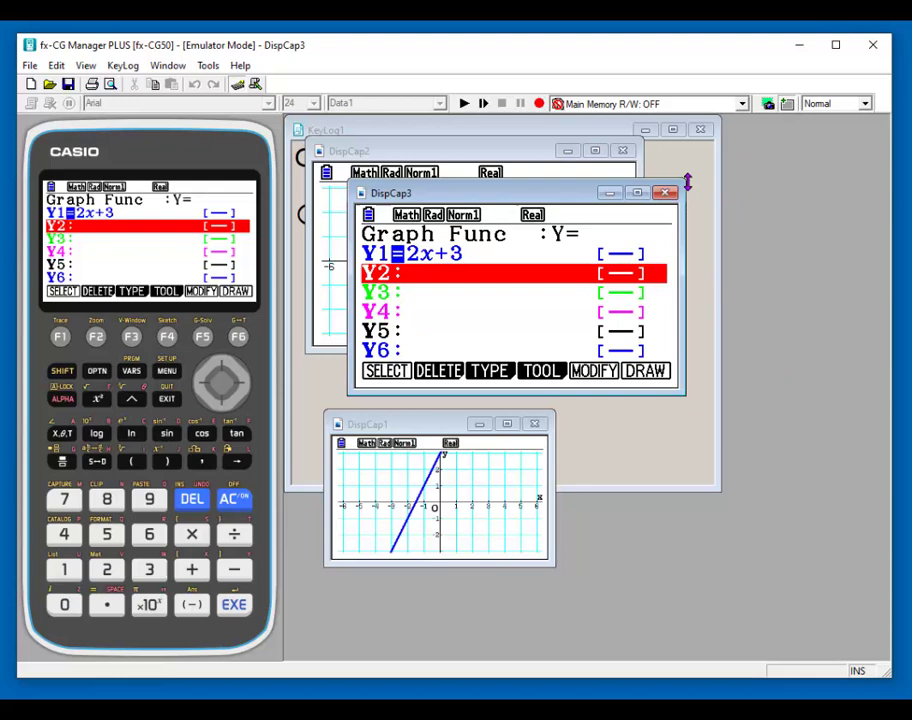
{"action": "left_click_drag", "start_coordinate": [526, 197], "coordinate": [710, 151]}
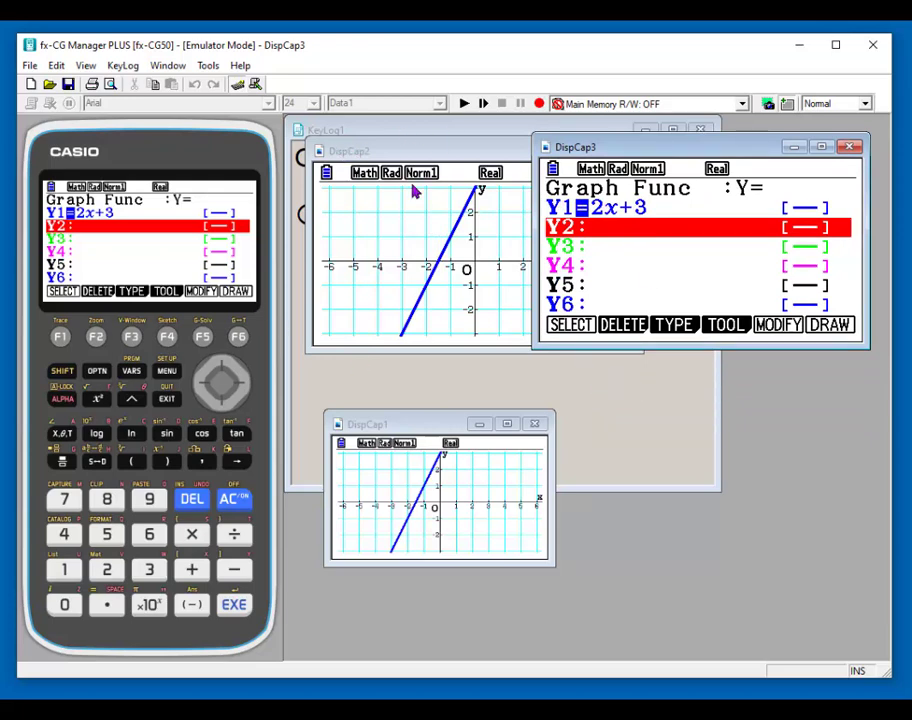
{"action": "left_click", "coordinate": [208, 66]}
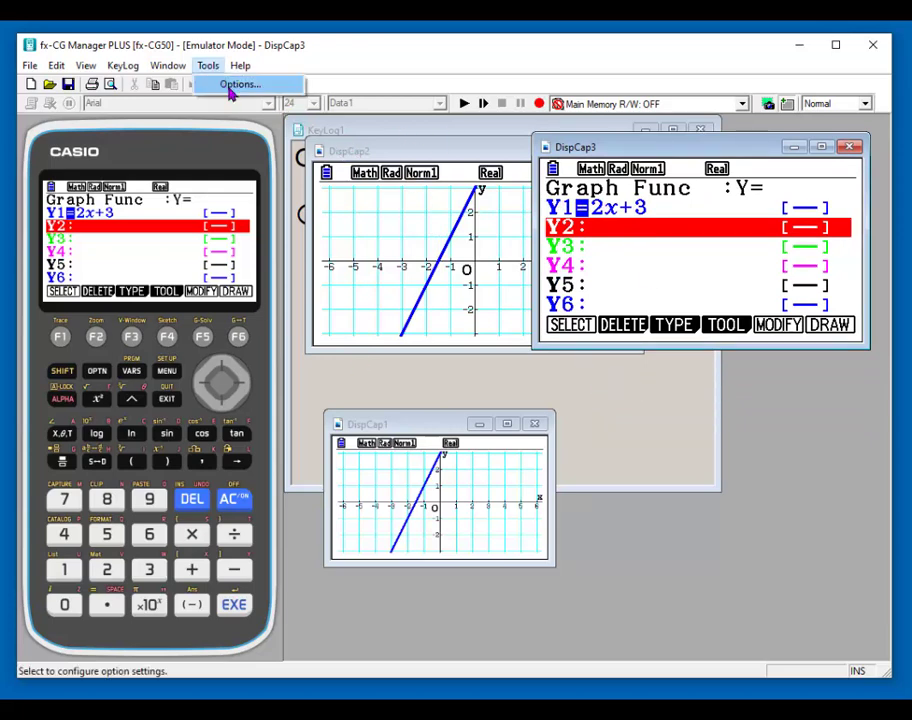
{"action": "left_click", "coordinate": [232, 86]}
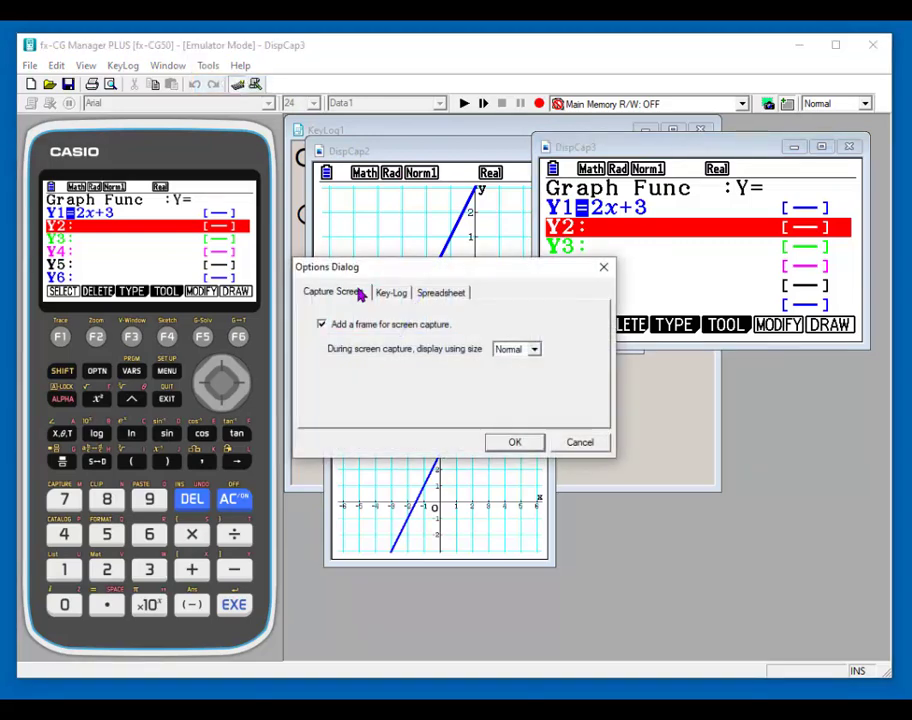
{"action": "left_click", "coordinate": [442, 293]}
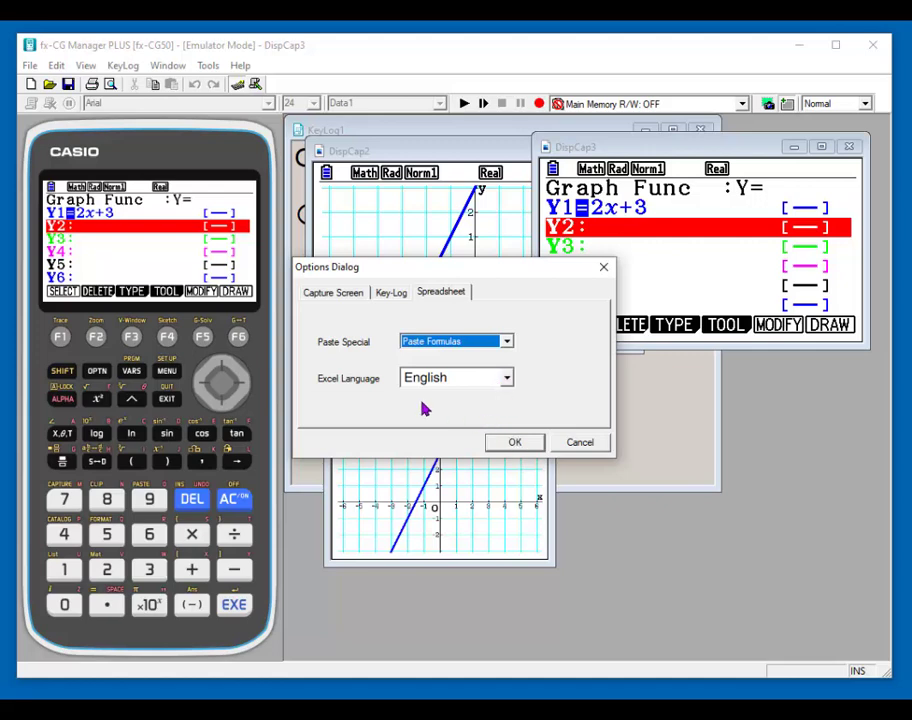
{"action": "left_click", "coordinate": [528, 443]}
{"action": "left_click", "coordinate": [242, 66]}
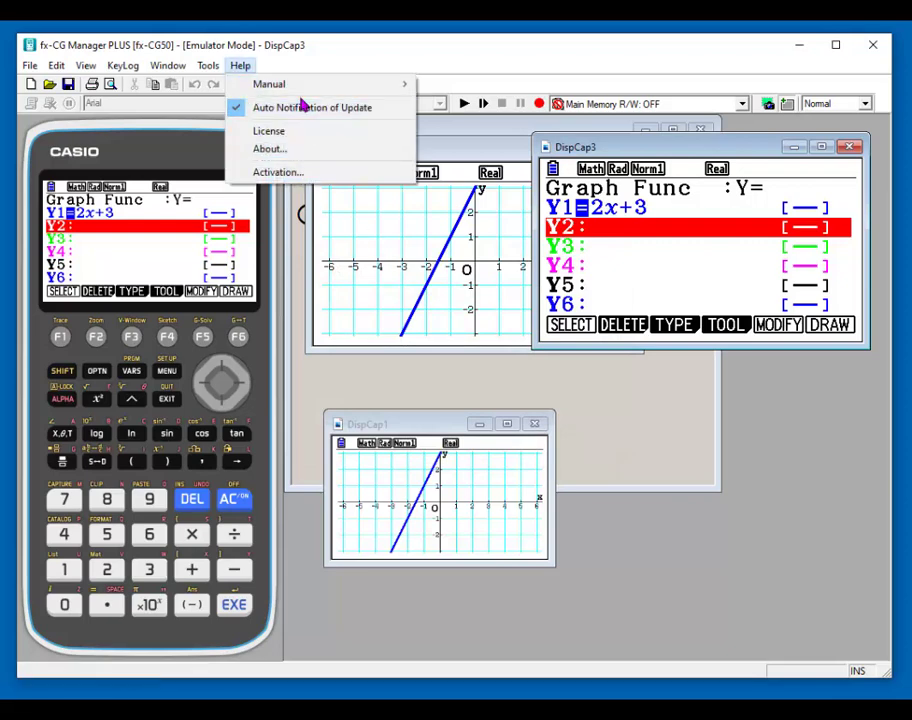
- Dismiss the Help list and bring the emulator back to the calculator's main menu
{"action": "mouse_move", "coordinate": [304, 91]}
{"action": "left_click", "coordinate": [690, 552]}
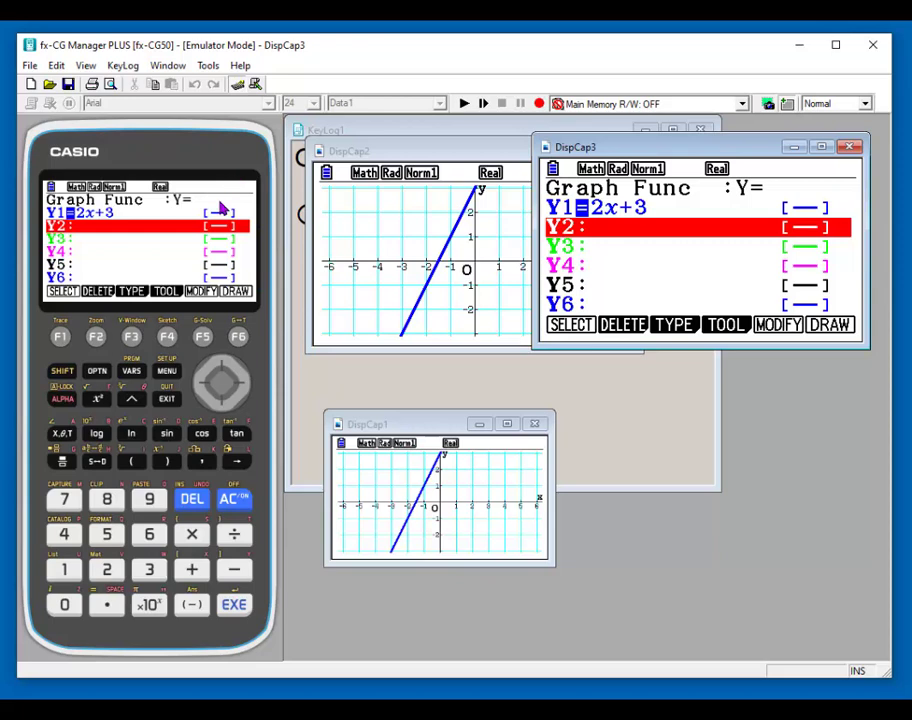
{"action": "left_click", "coordinate": [163, 372]}
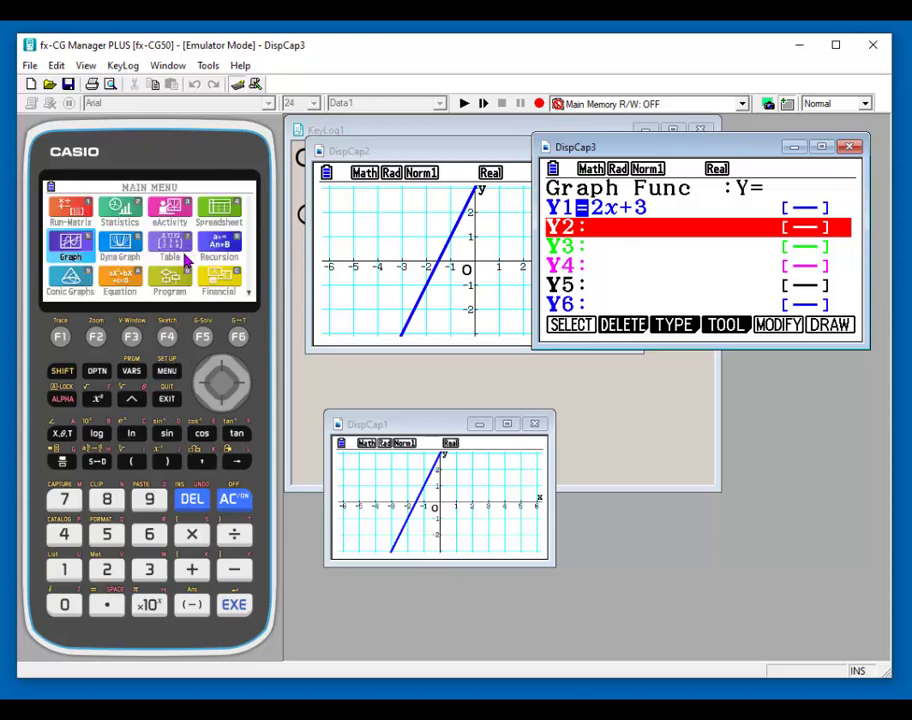